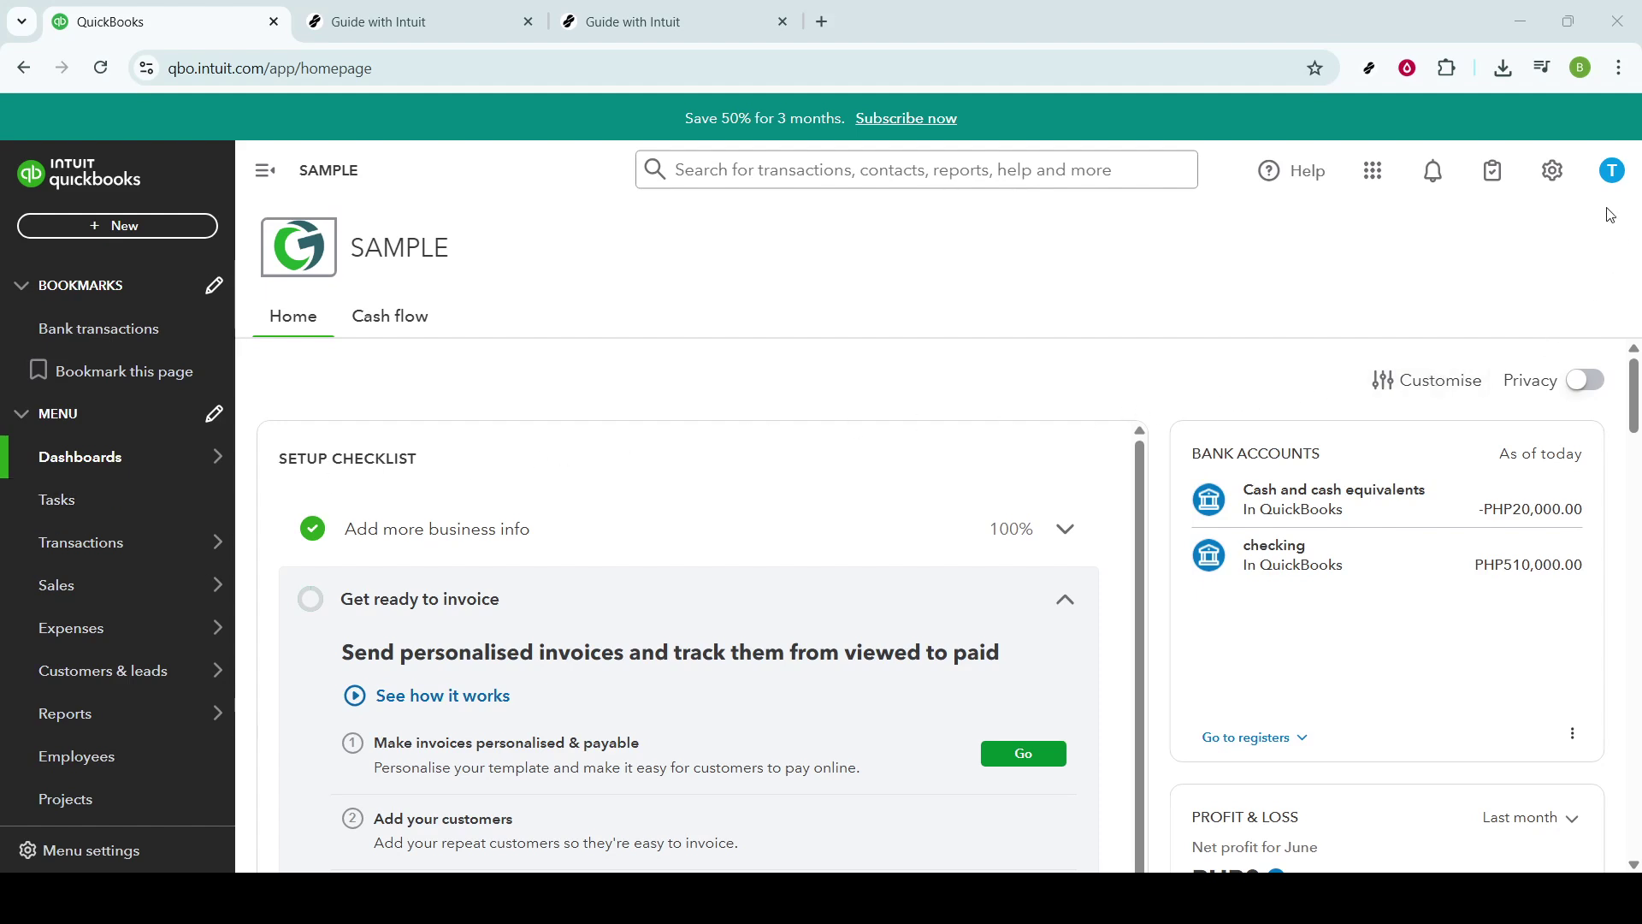
Open the company's chart of accounts and look through the listed accounts and their types
{"action": "left_click", "coordinate": [1564, 174]}
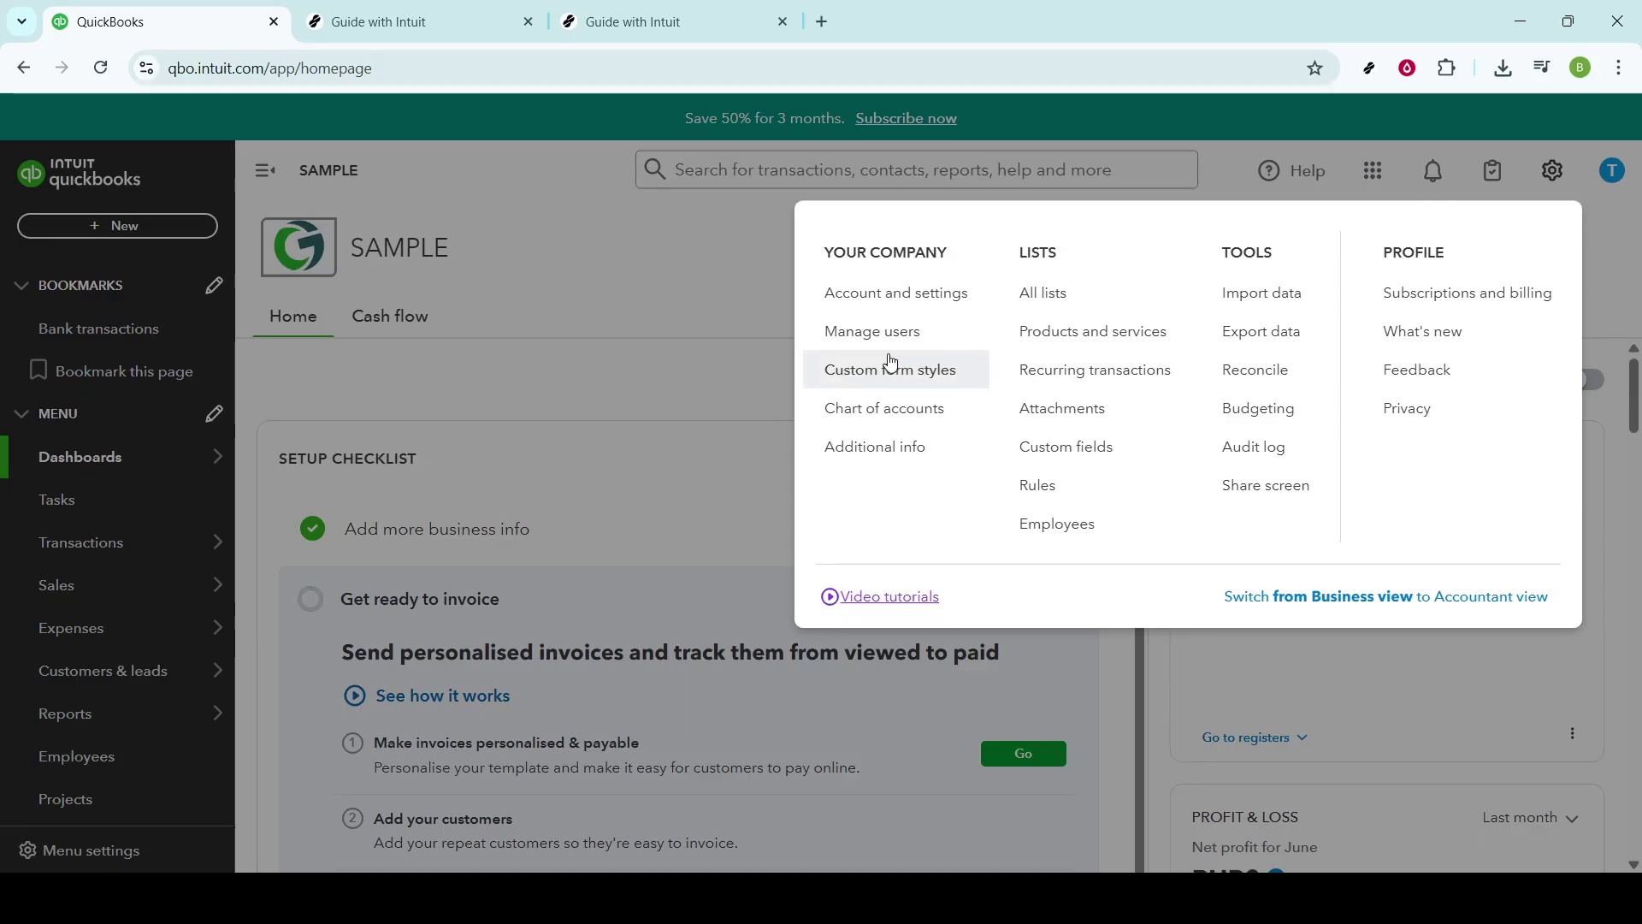
{"action": "left_click", "coordinate": [870, 410]}
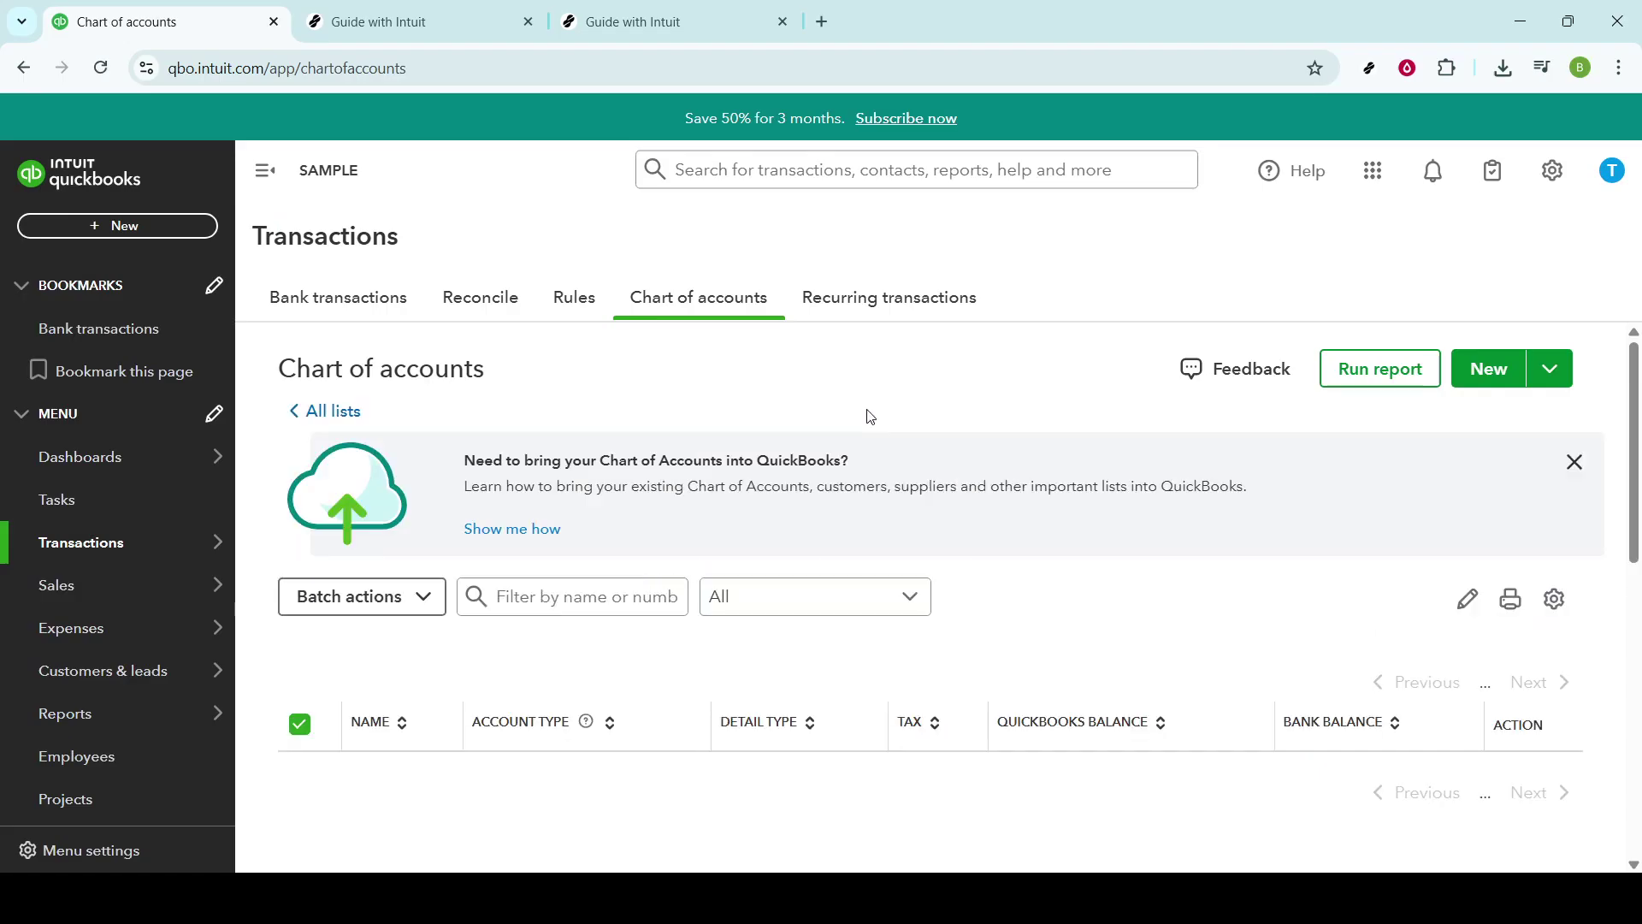
{"action": "scroll", "coordinate": [945, 415], "scroll_direction": "down", "scroll_amount": 3}
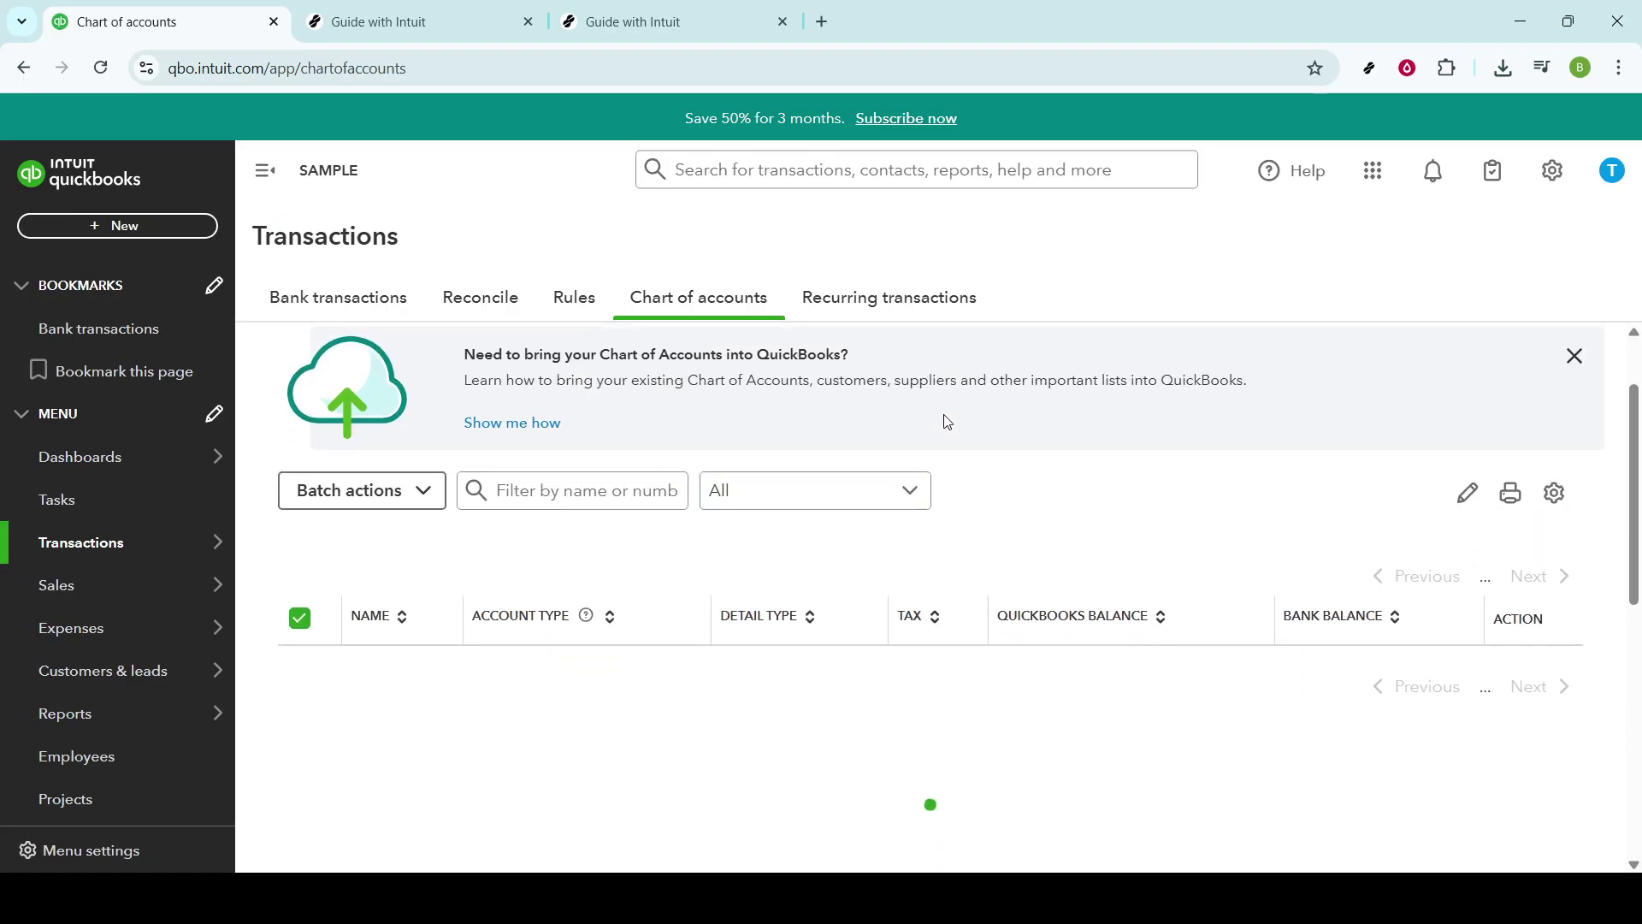
{"action": "scroll", "coordinate": [944, 423], "scroll_direction": "down", "scroll_amount": 3}
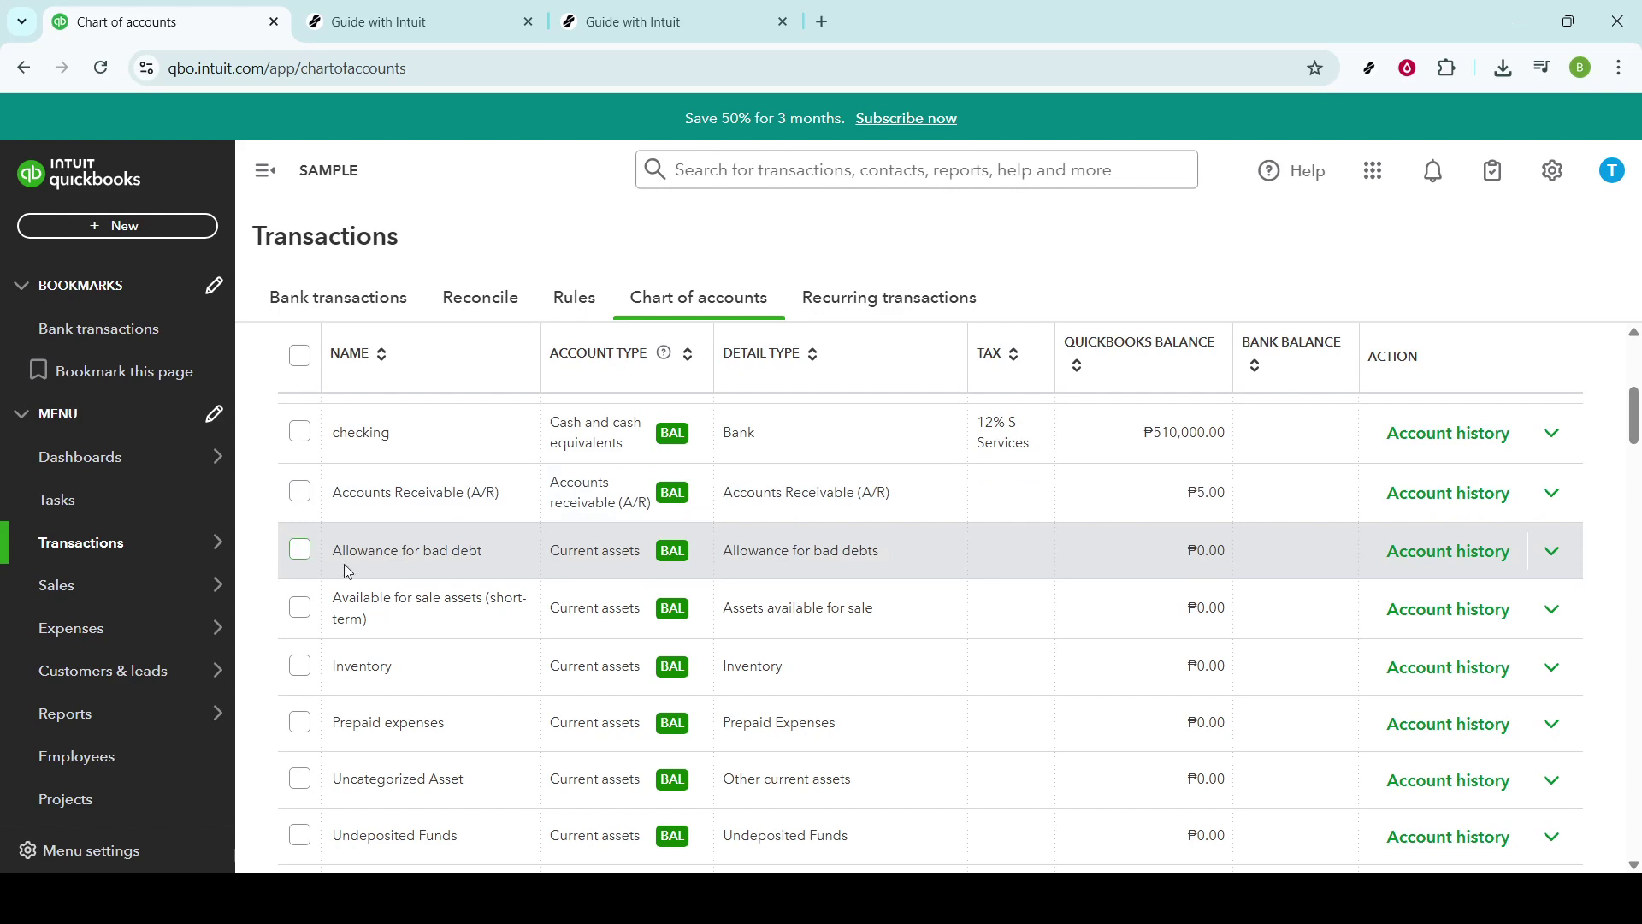
{"action": "scroll", "coordinate": [557, 530], "scroll_direction": "up", "scroll_amount": 2}
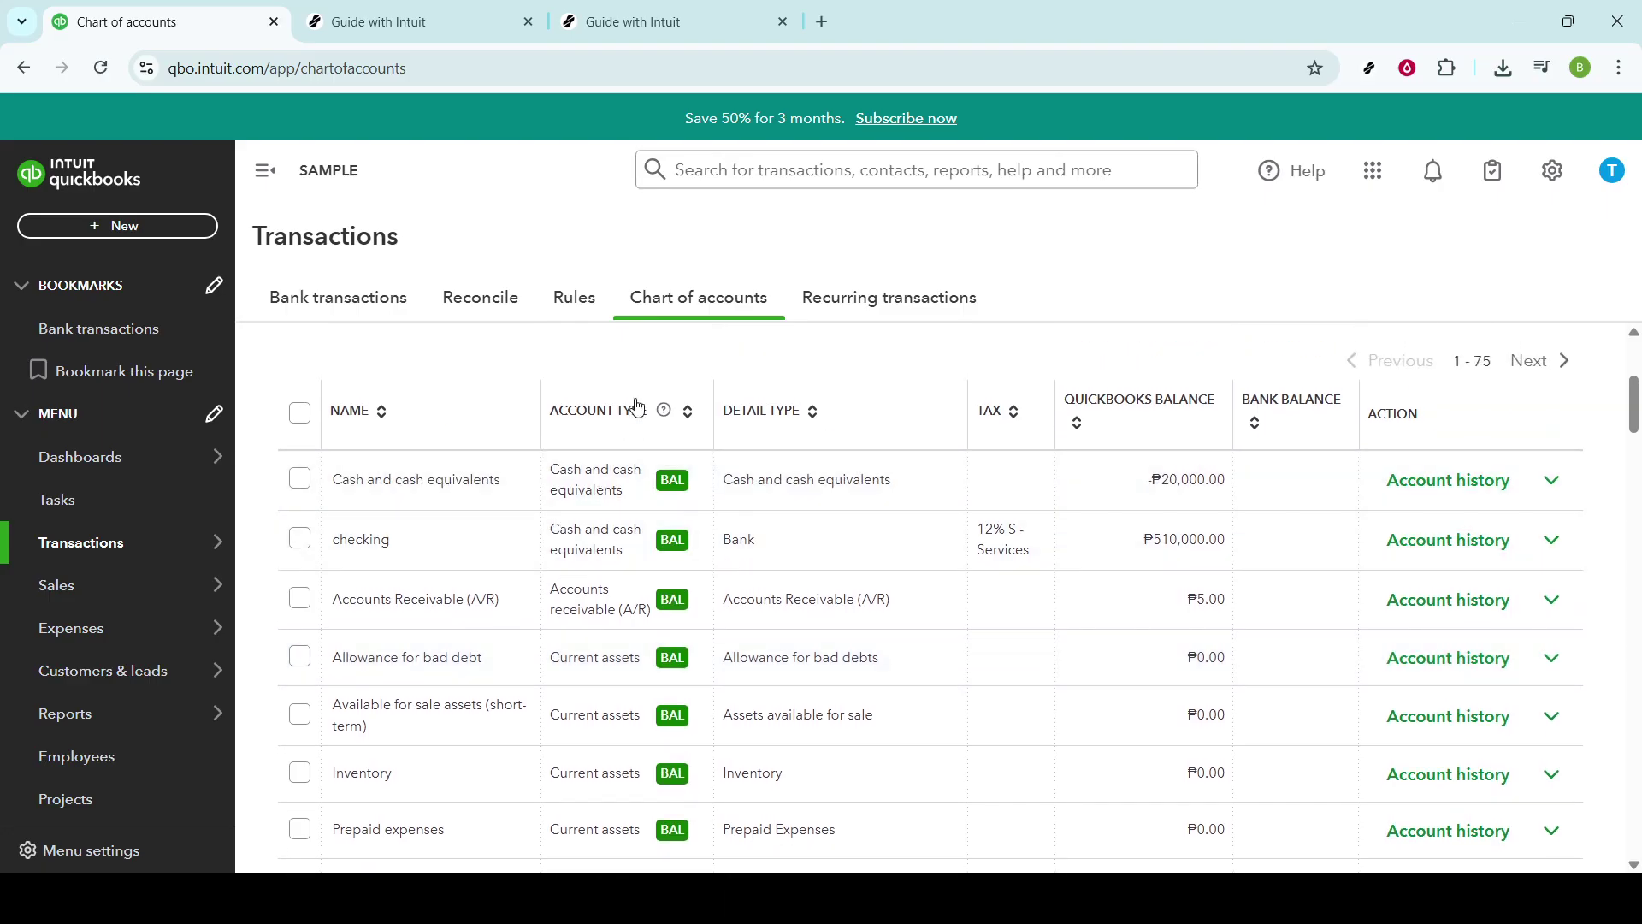
{"action": "scroll", "coordinate": [599, 483], "scroll_direction": "up", "scroll_amount": 2}
Select the Allowance for bad debt account in the list and open it for editing
{"action": "left_click", "coordinate": [602, 498]}
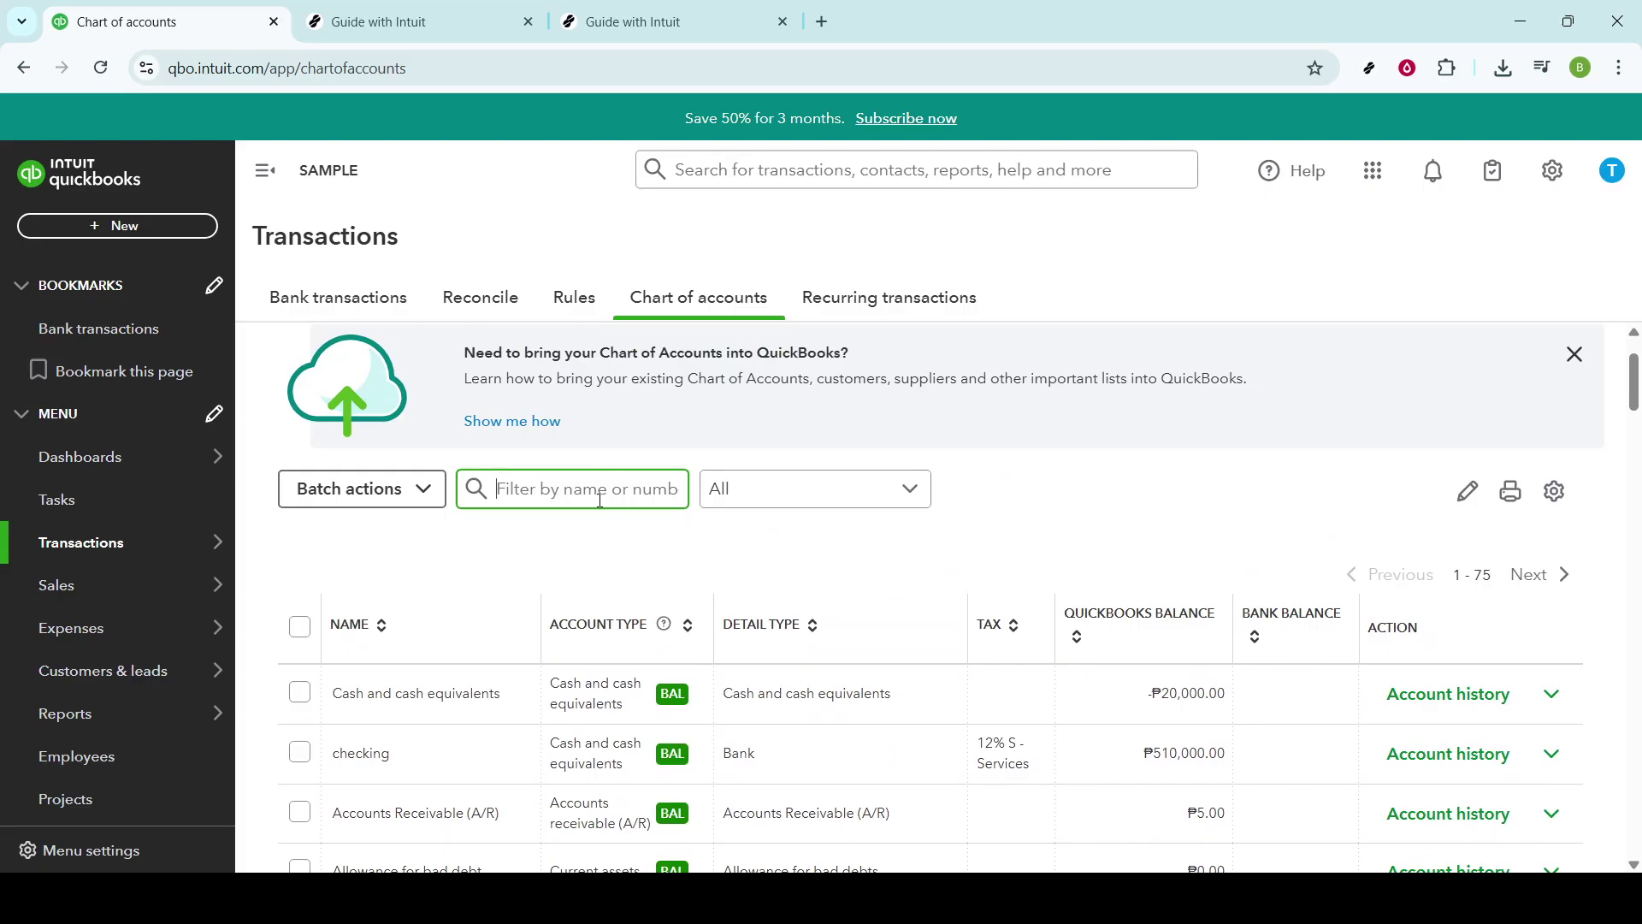
{"action": "scroll", "coordinate": [602, 500], "scroll_direction": "down", "scroll_amount": 3}
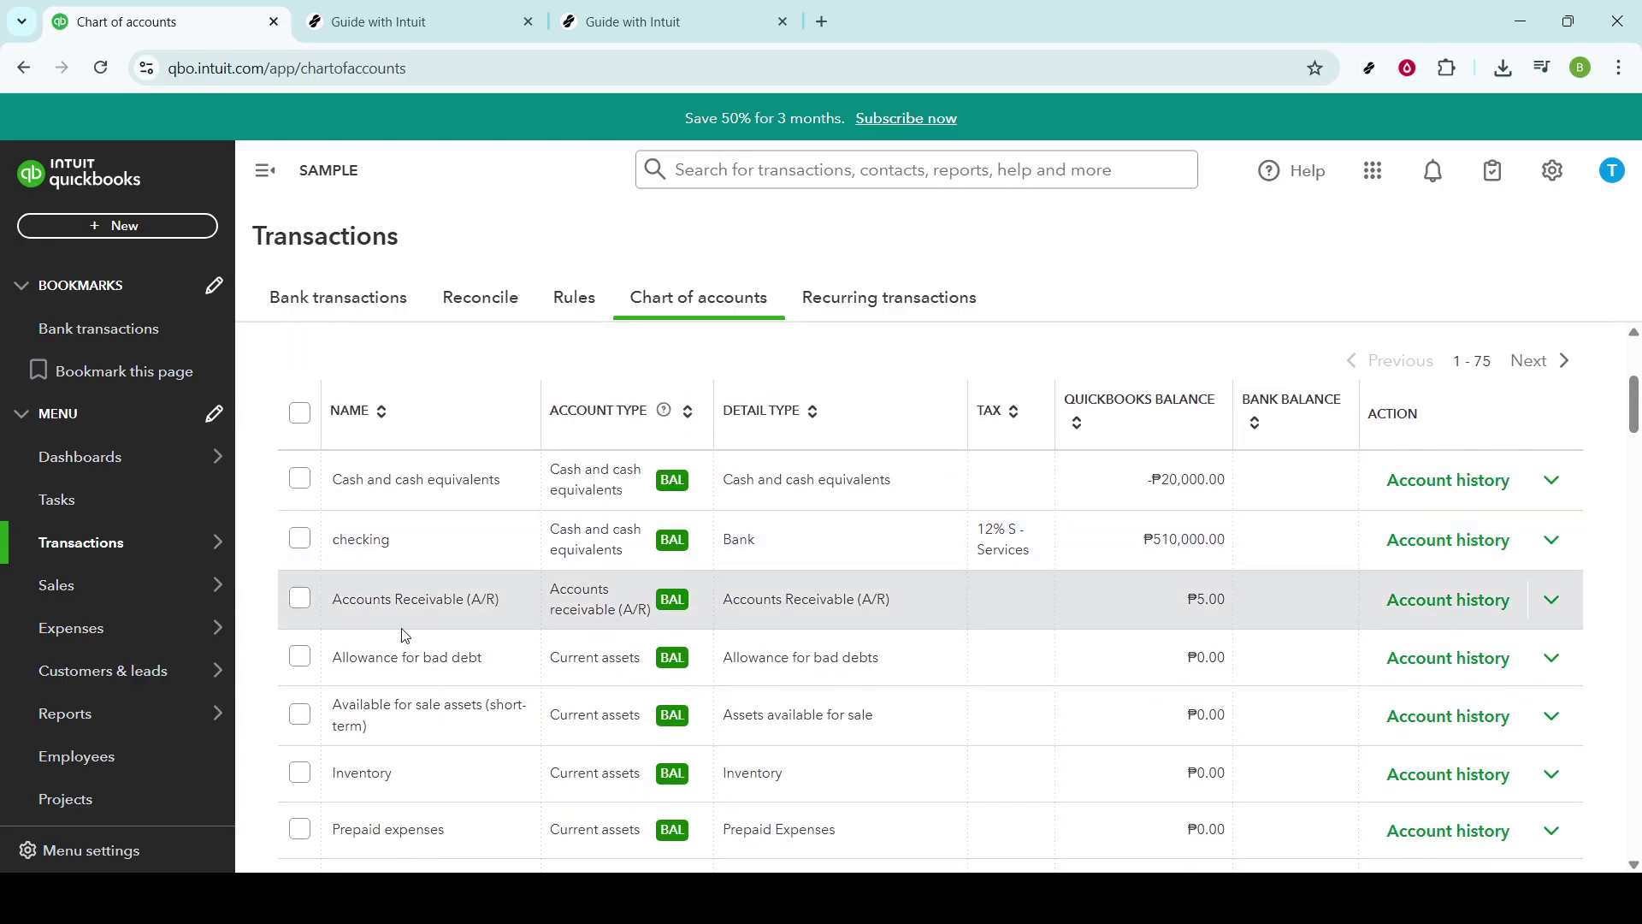
{"action": "left_click", "coordinate": [300, 660]}
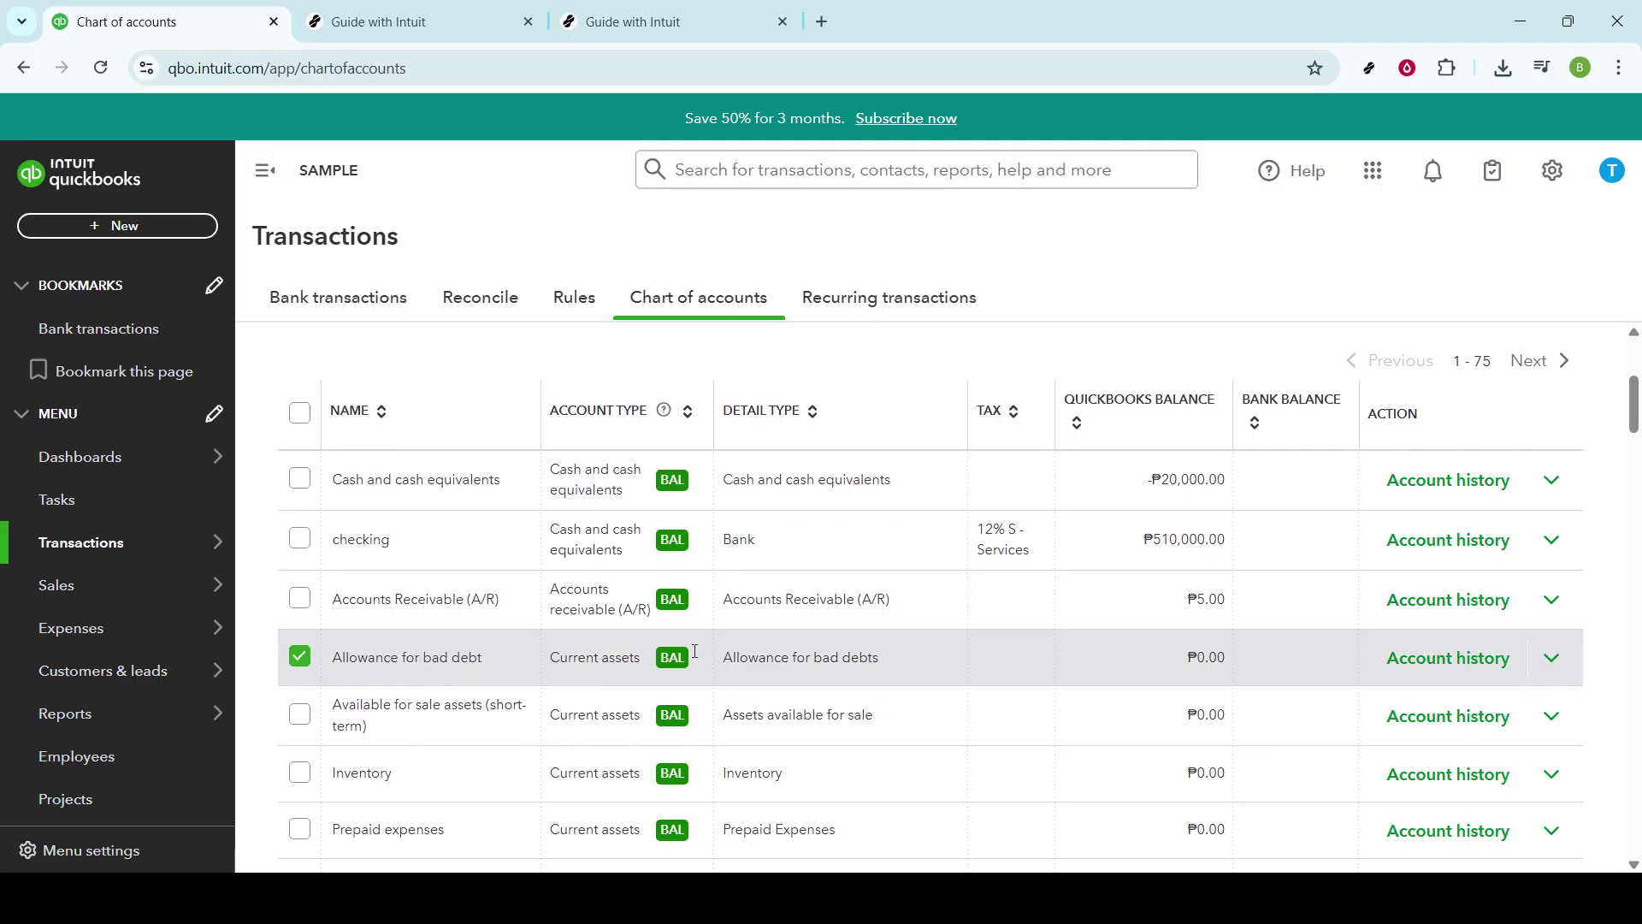
{"action": "left_click", "coordinate": [1558, 662]}
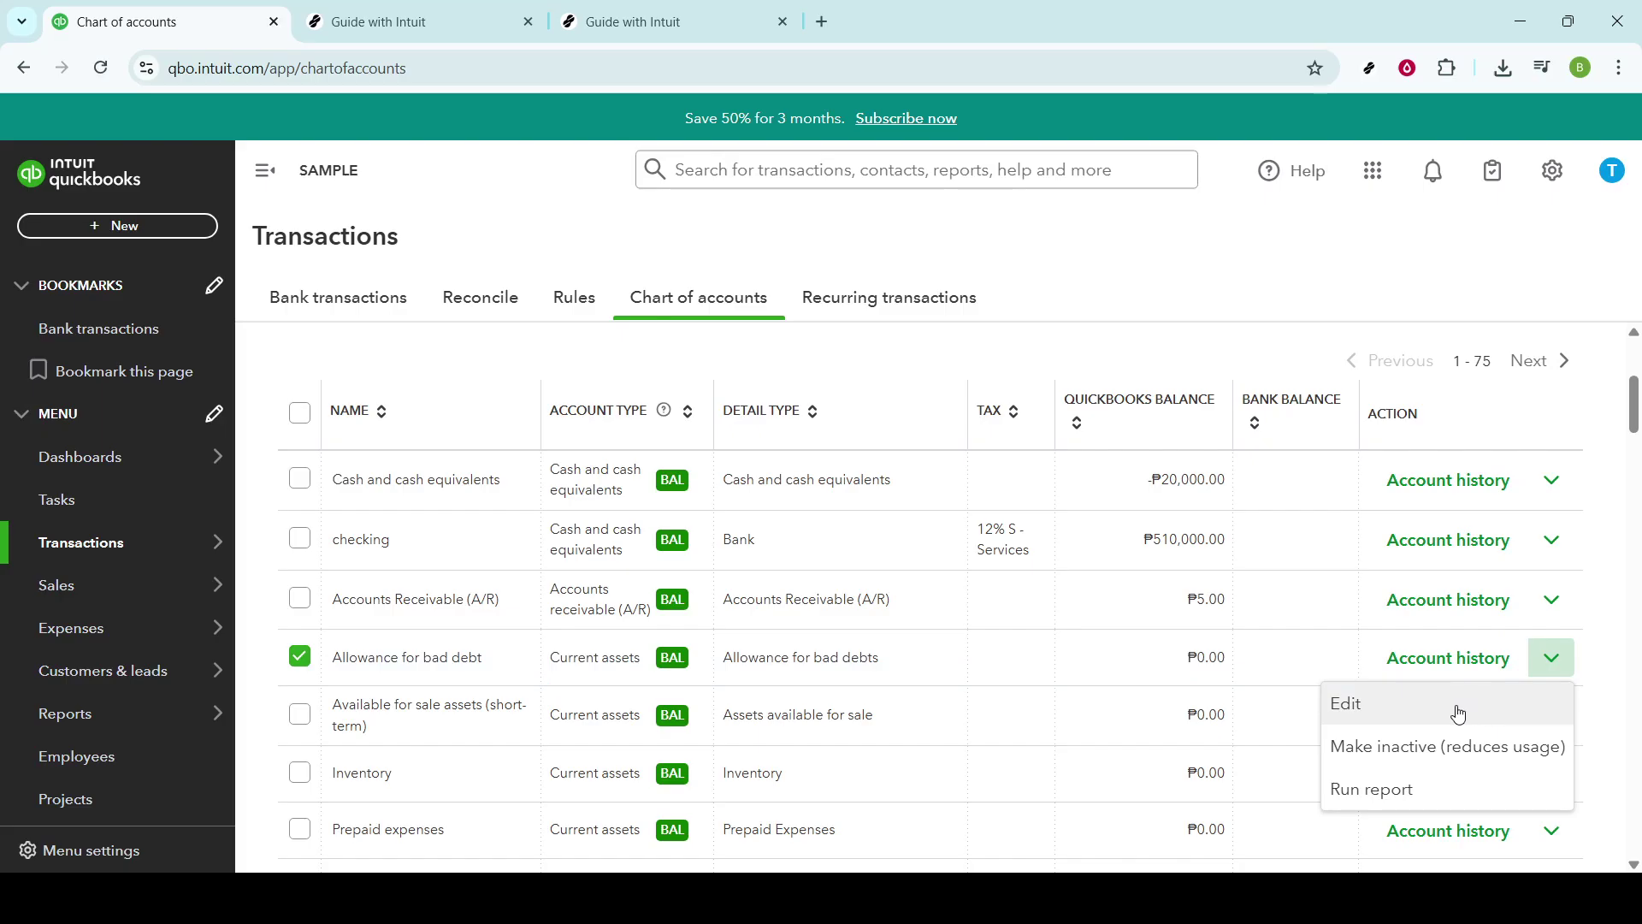
{"action": "left_click", "coordinate": [1341, 713]}
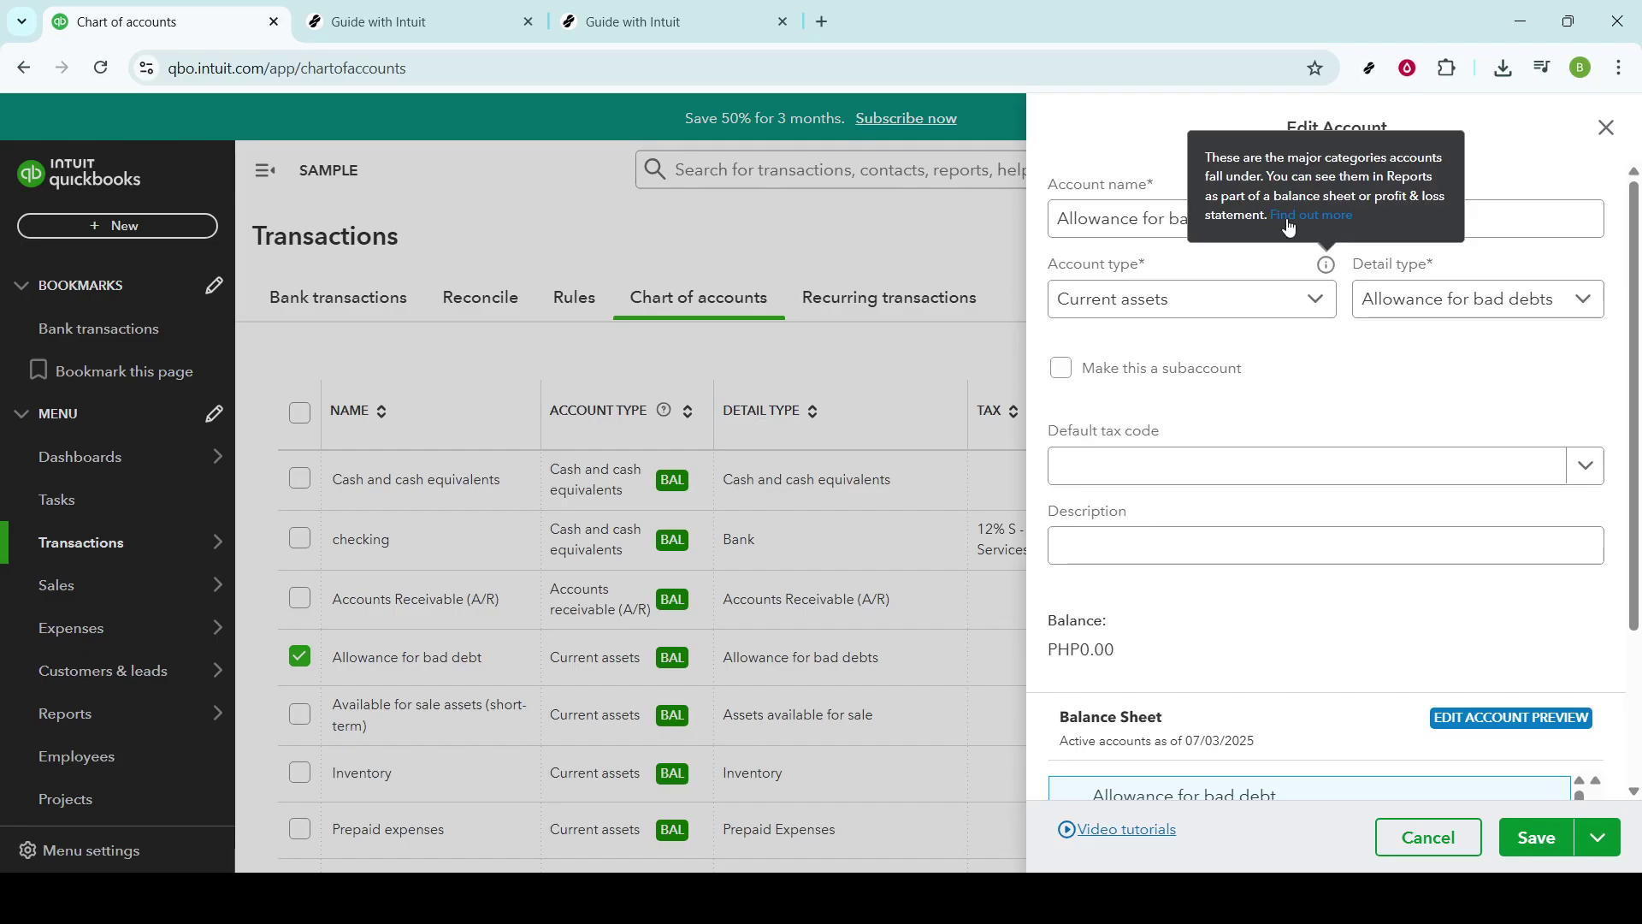
Change the account name to "checking" and try to save the account
{"action": "left_click_drag", "start_coordinate": [1102, 220], "coordinate": [1147, 222]}
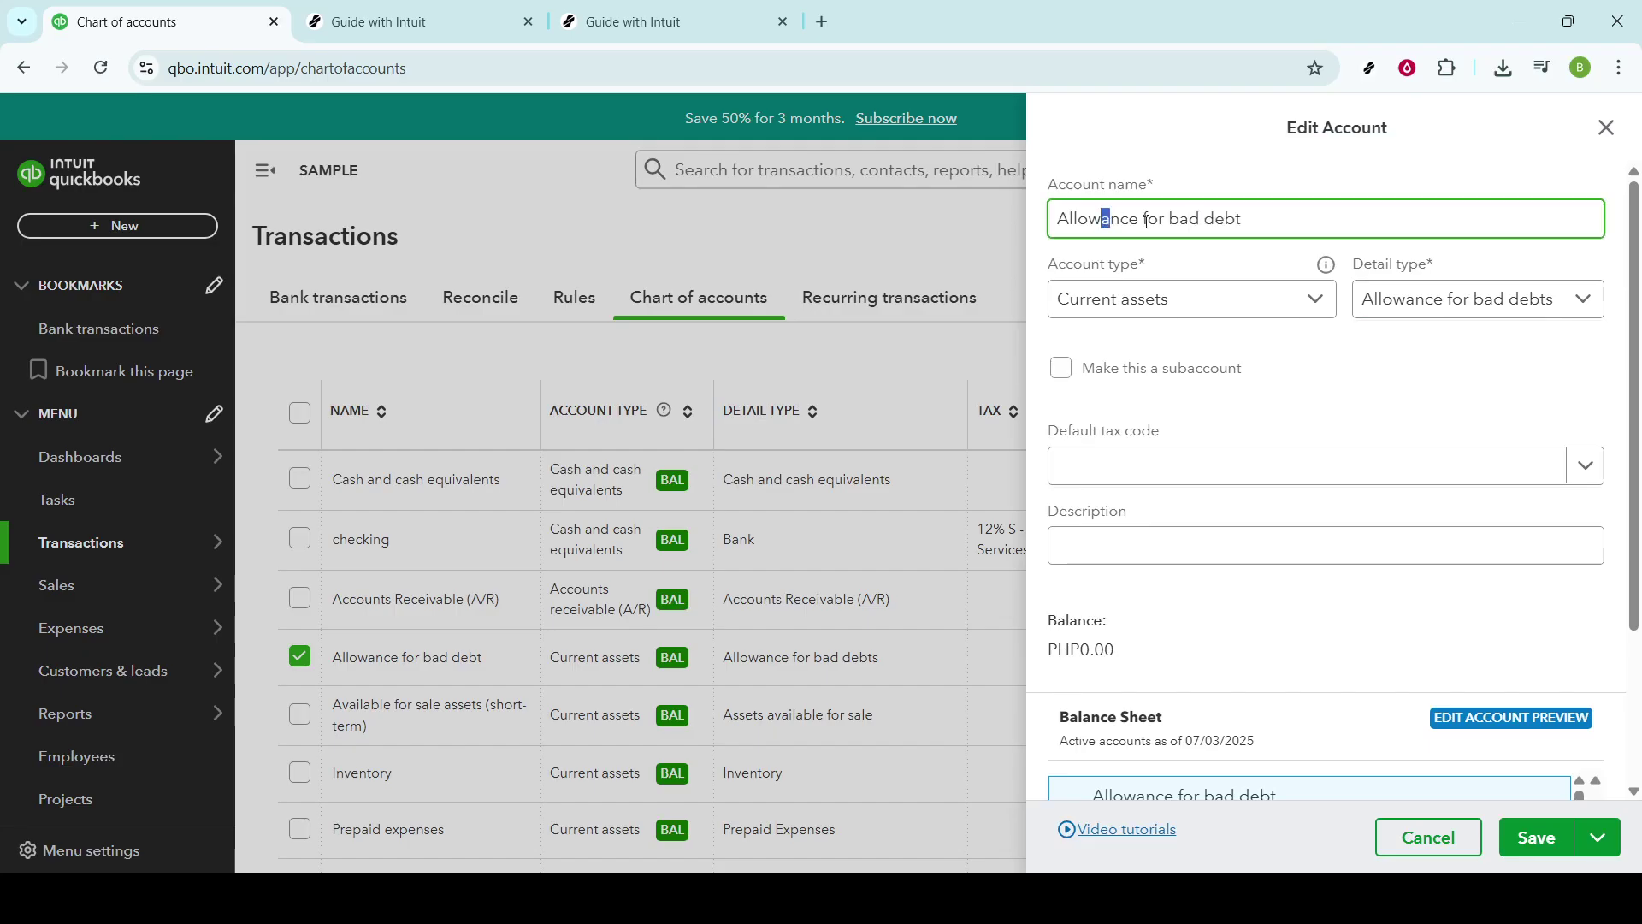
{"action": "left_click", "coordinate": [1291, 220]}
{"action": "left_click_drag", "start_coordinate": [1290, 220], "coordinate": [969, 212]}
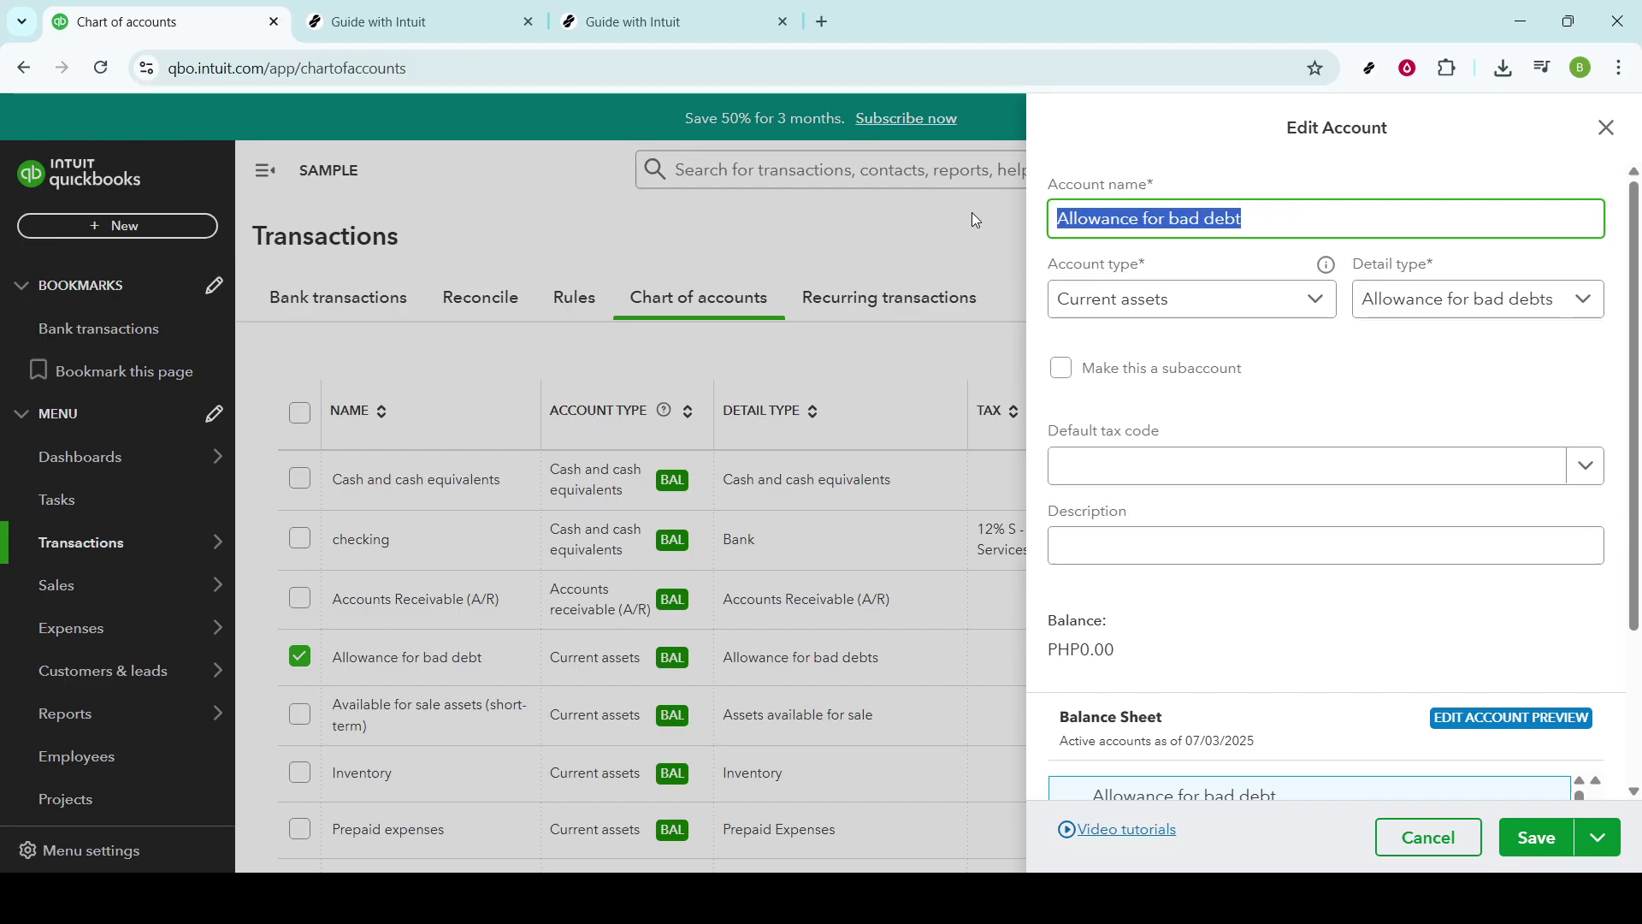
{"action": "type", "text": "chec"}
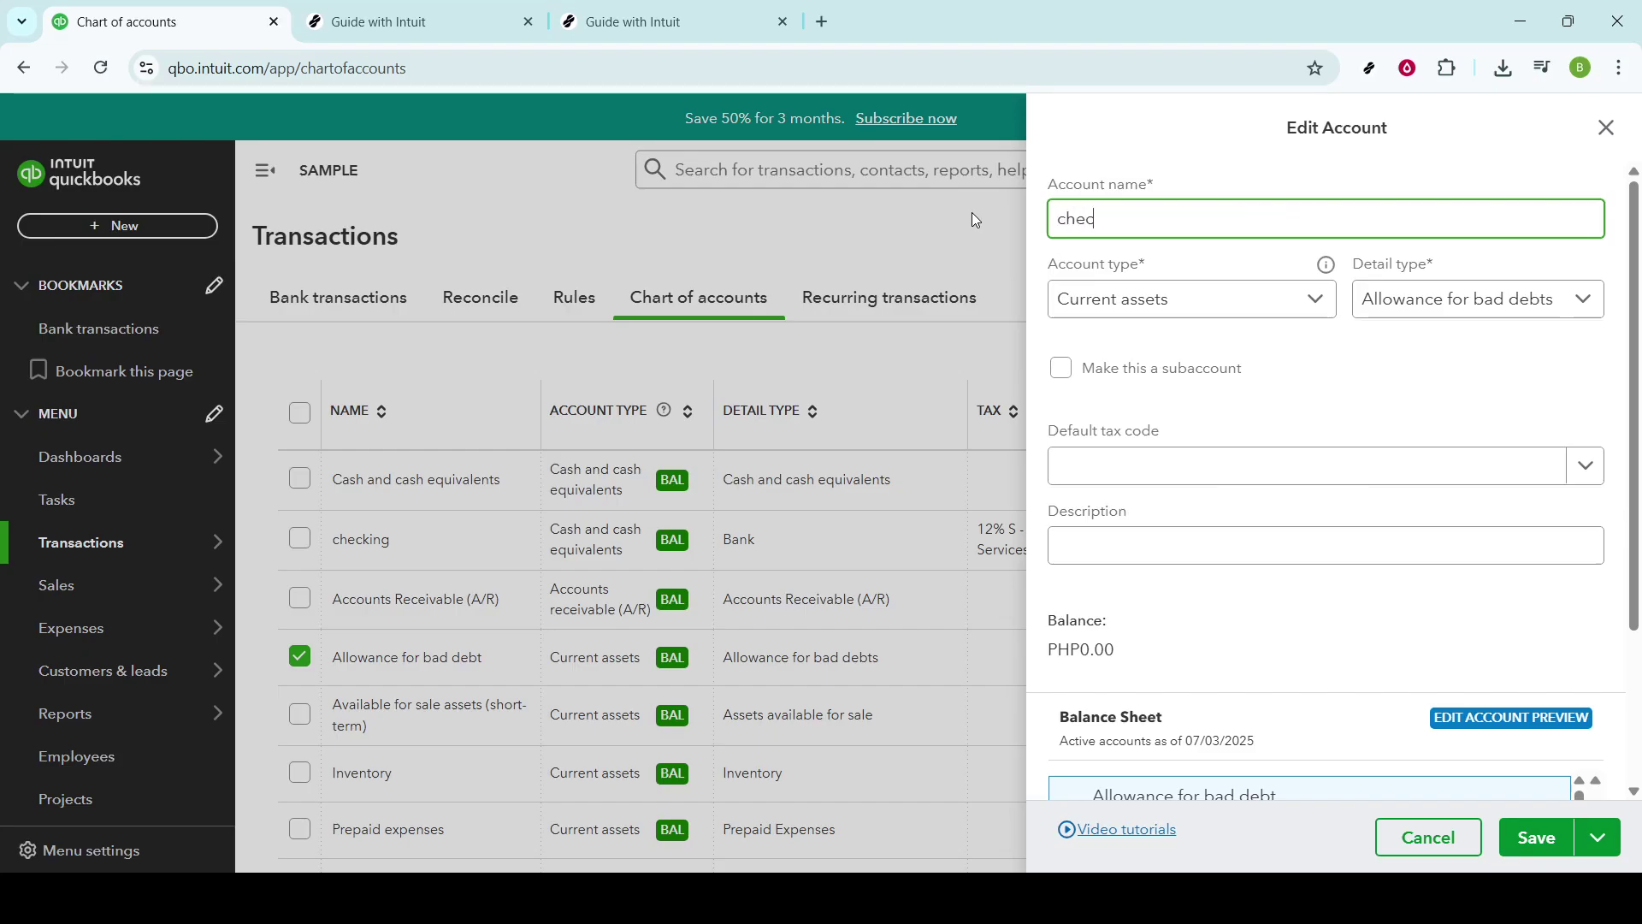
{"action": "type", "text": "king"}
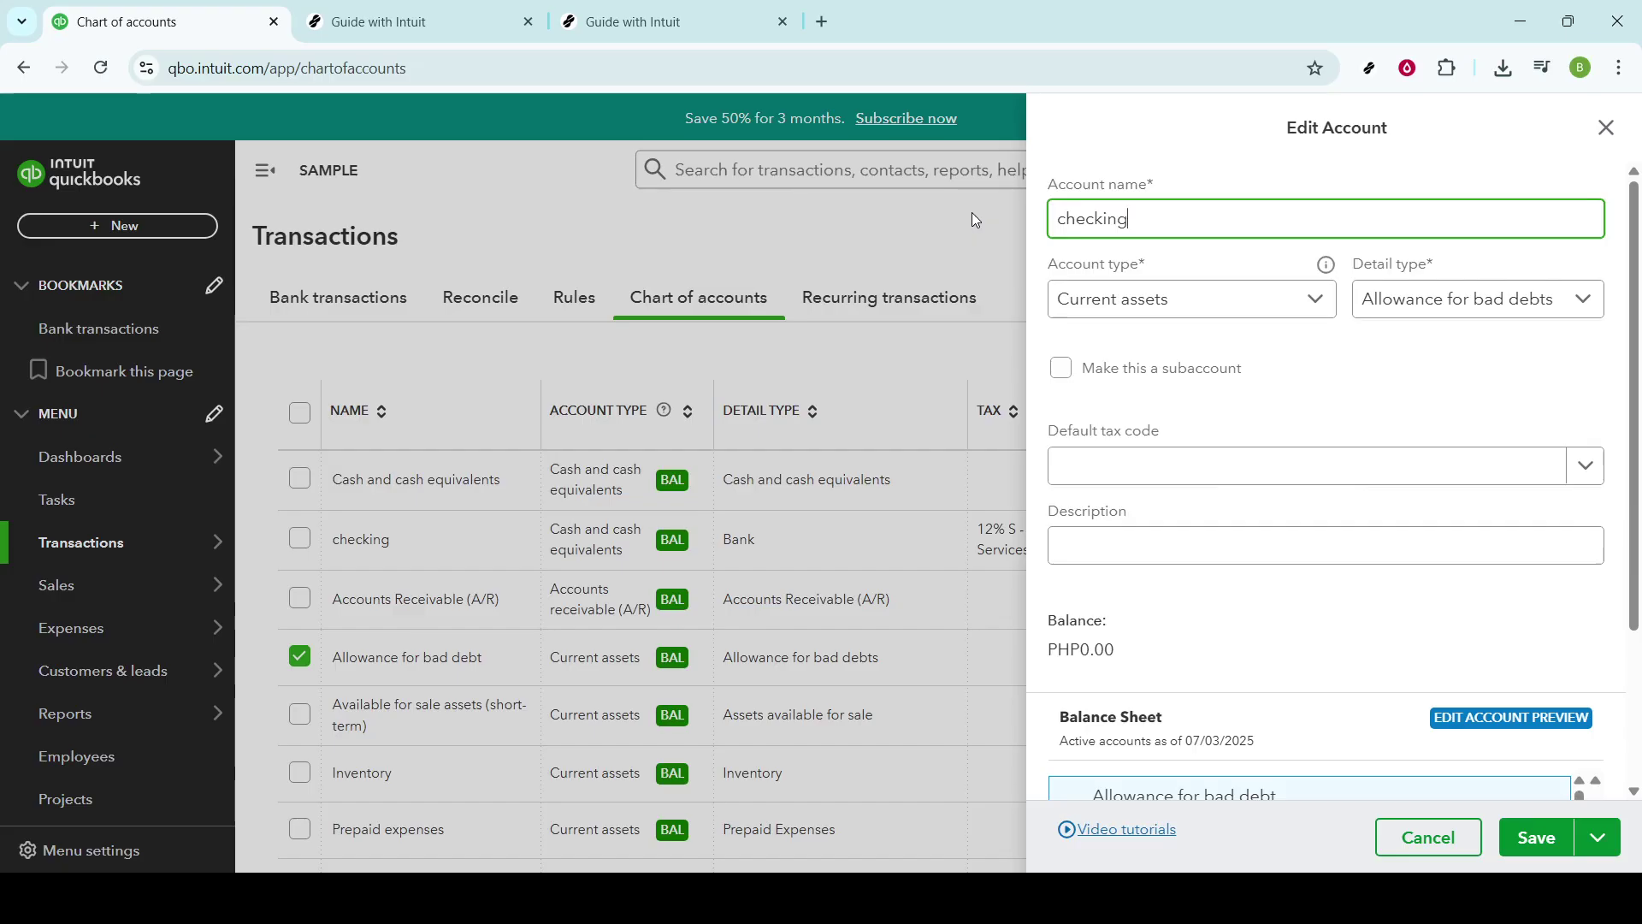
{"action": "left_click", "coordinate": [1412, 403]}
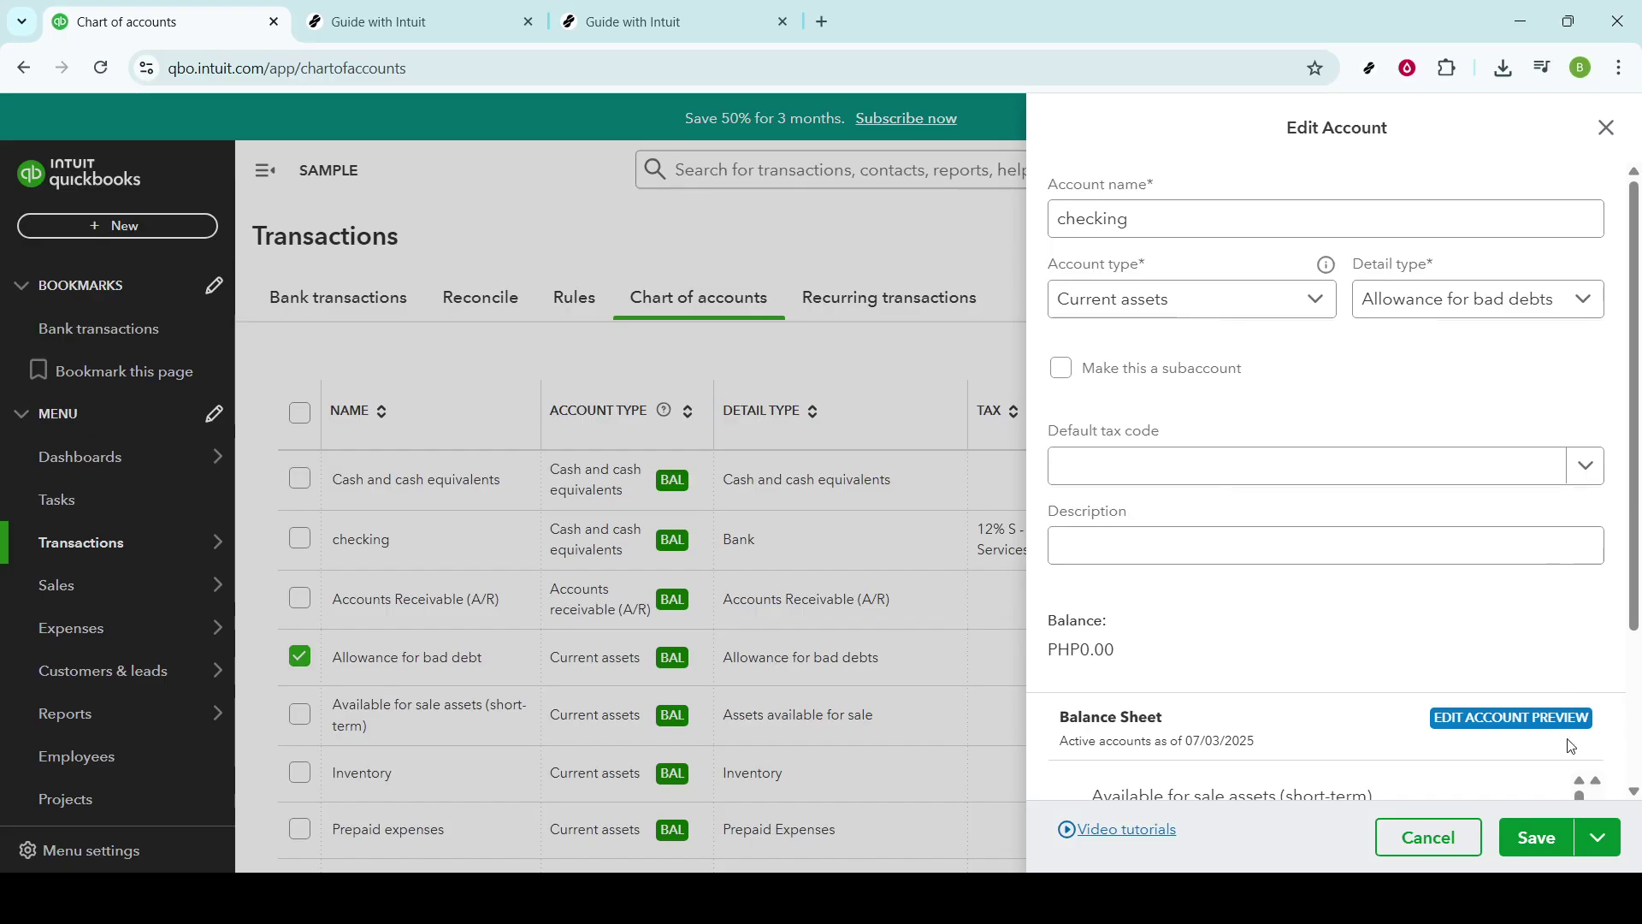
{"action": "left_click", "coordinate": [1566, 840]}
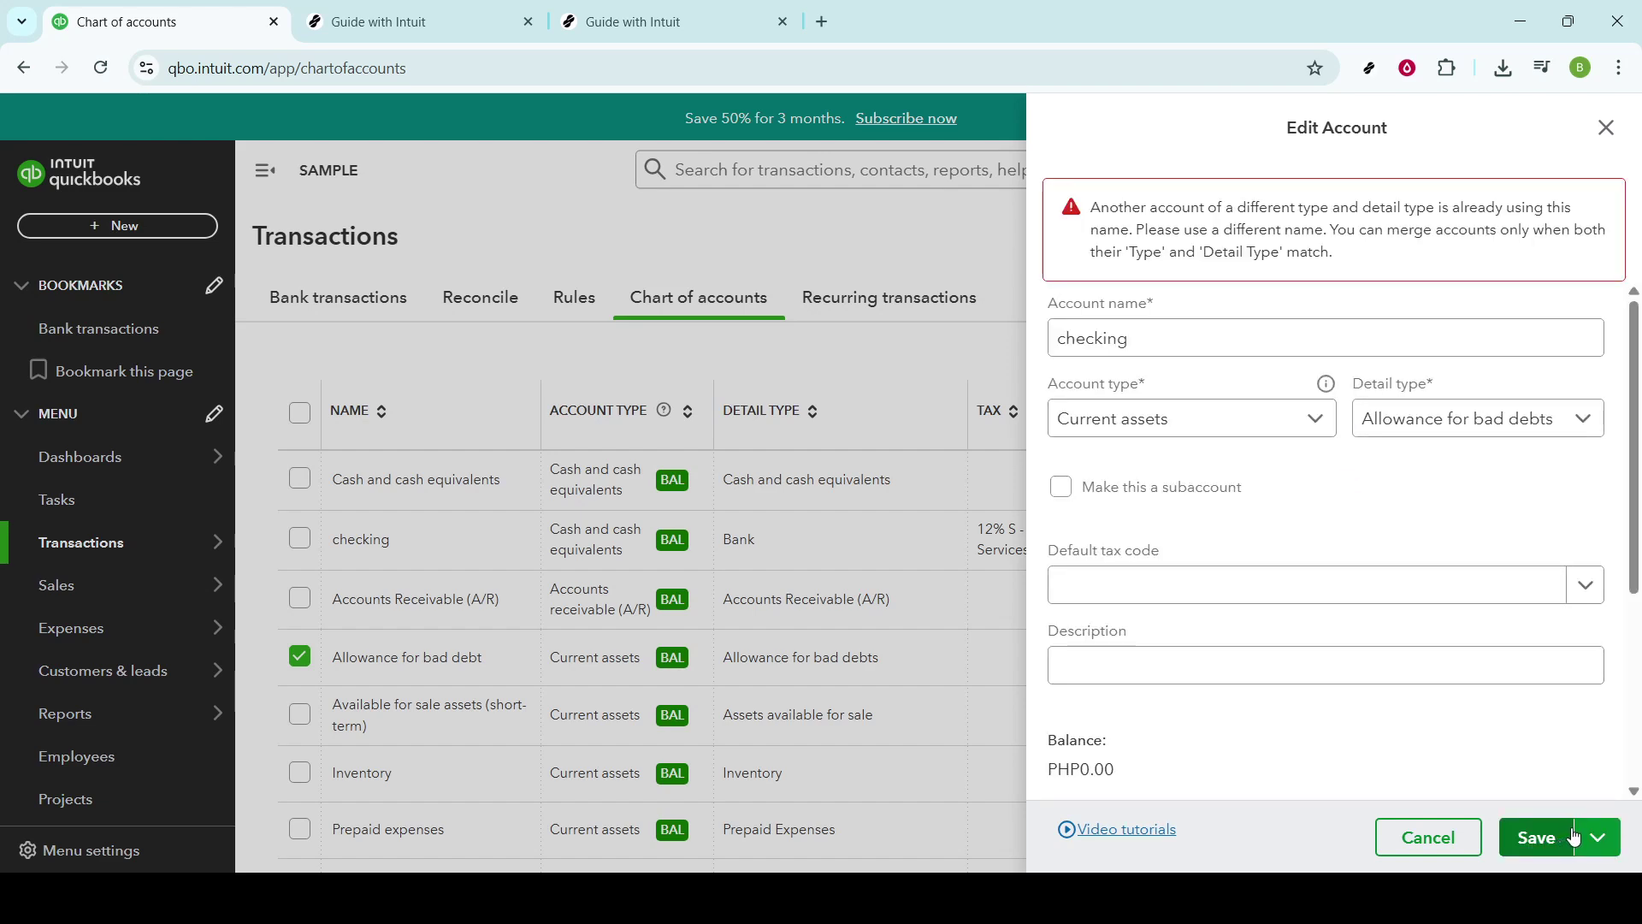
{"action": "left_click", "coordinate": [1576, 838]}
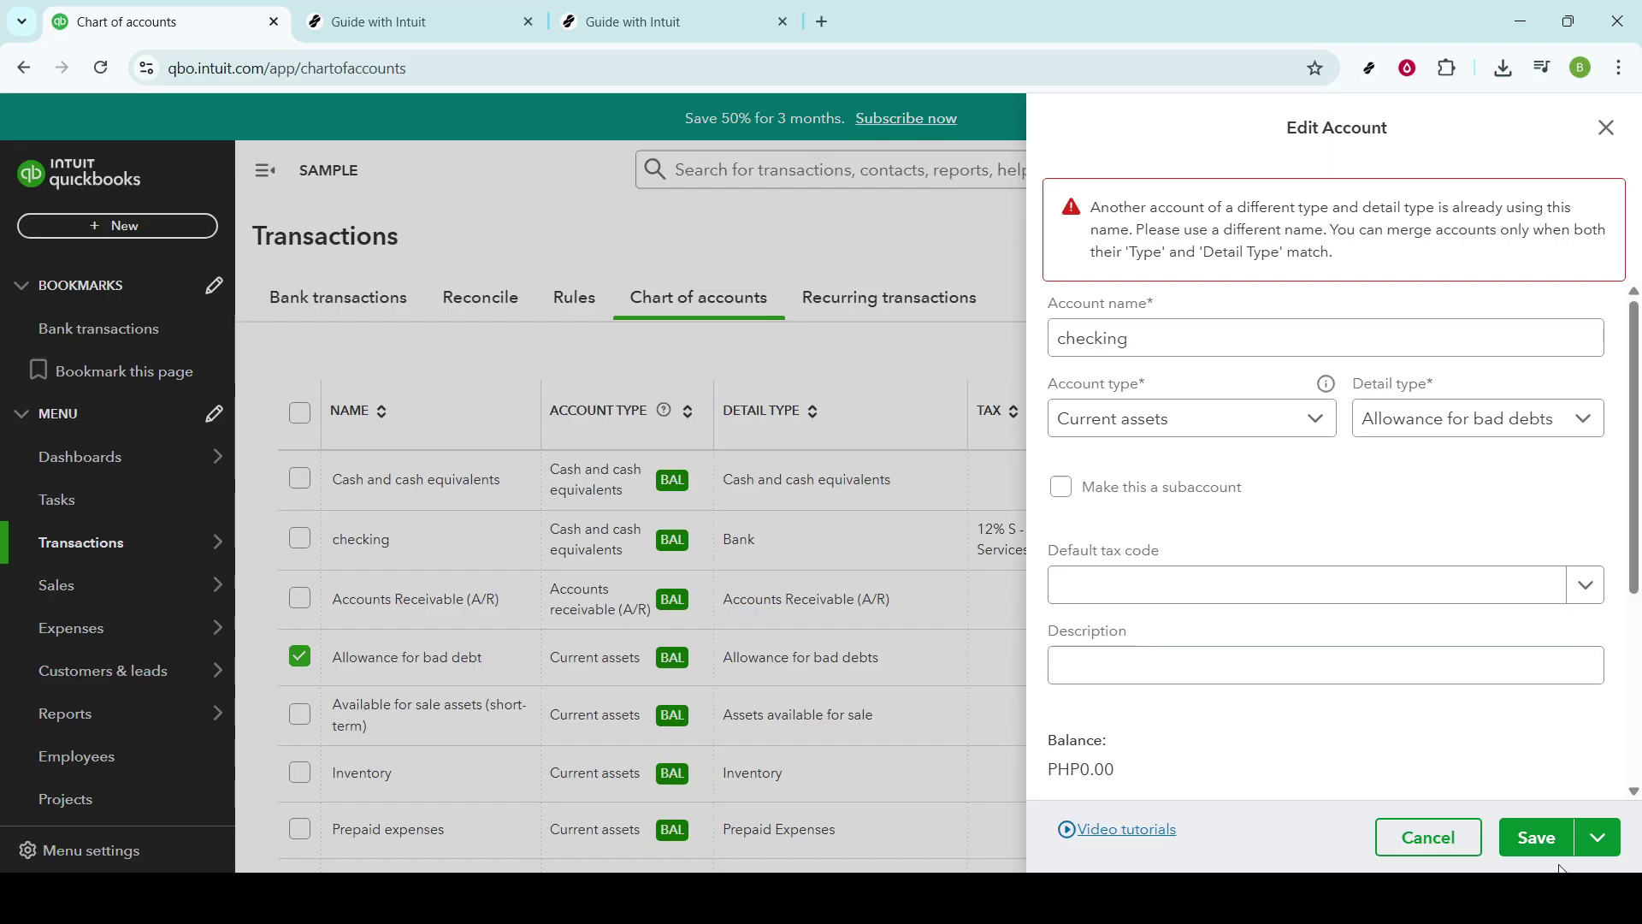
Try setting the account's detail type to Assets available for sale, and look through the other detail types offered
{"action": "left_click", "coordinate": [1595, 432]}
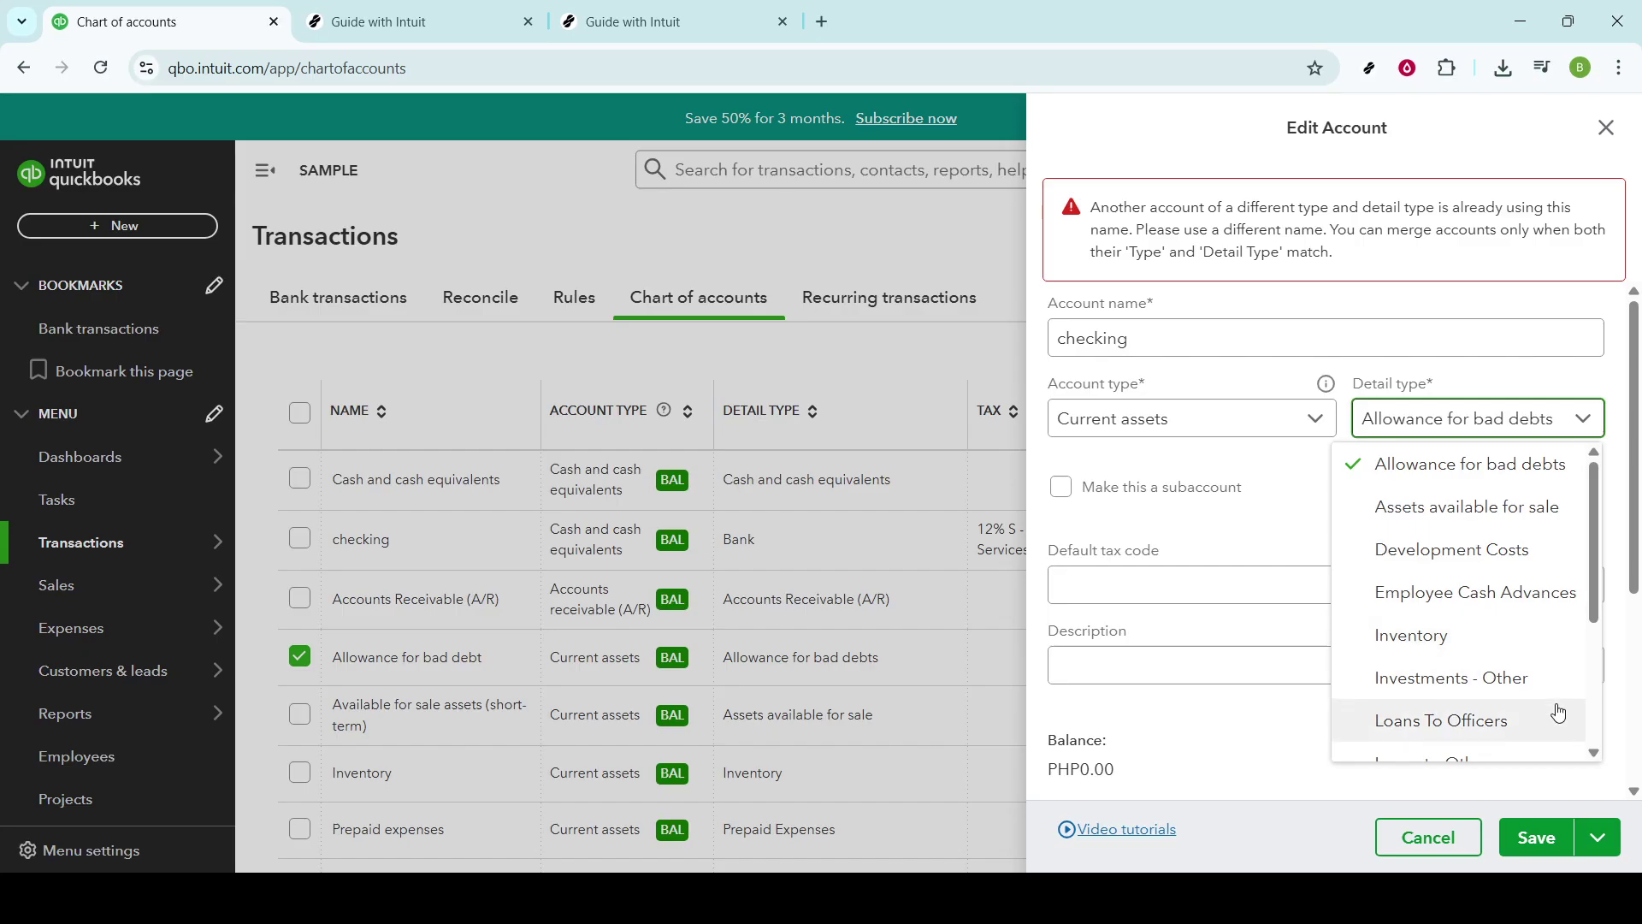
{"action": "left_click", "coordinate": [1535, 513]}
{"action": "left_click", "coordinate": [1555, 851]}
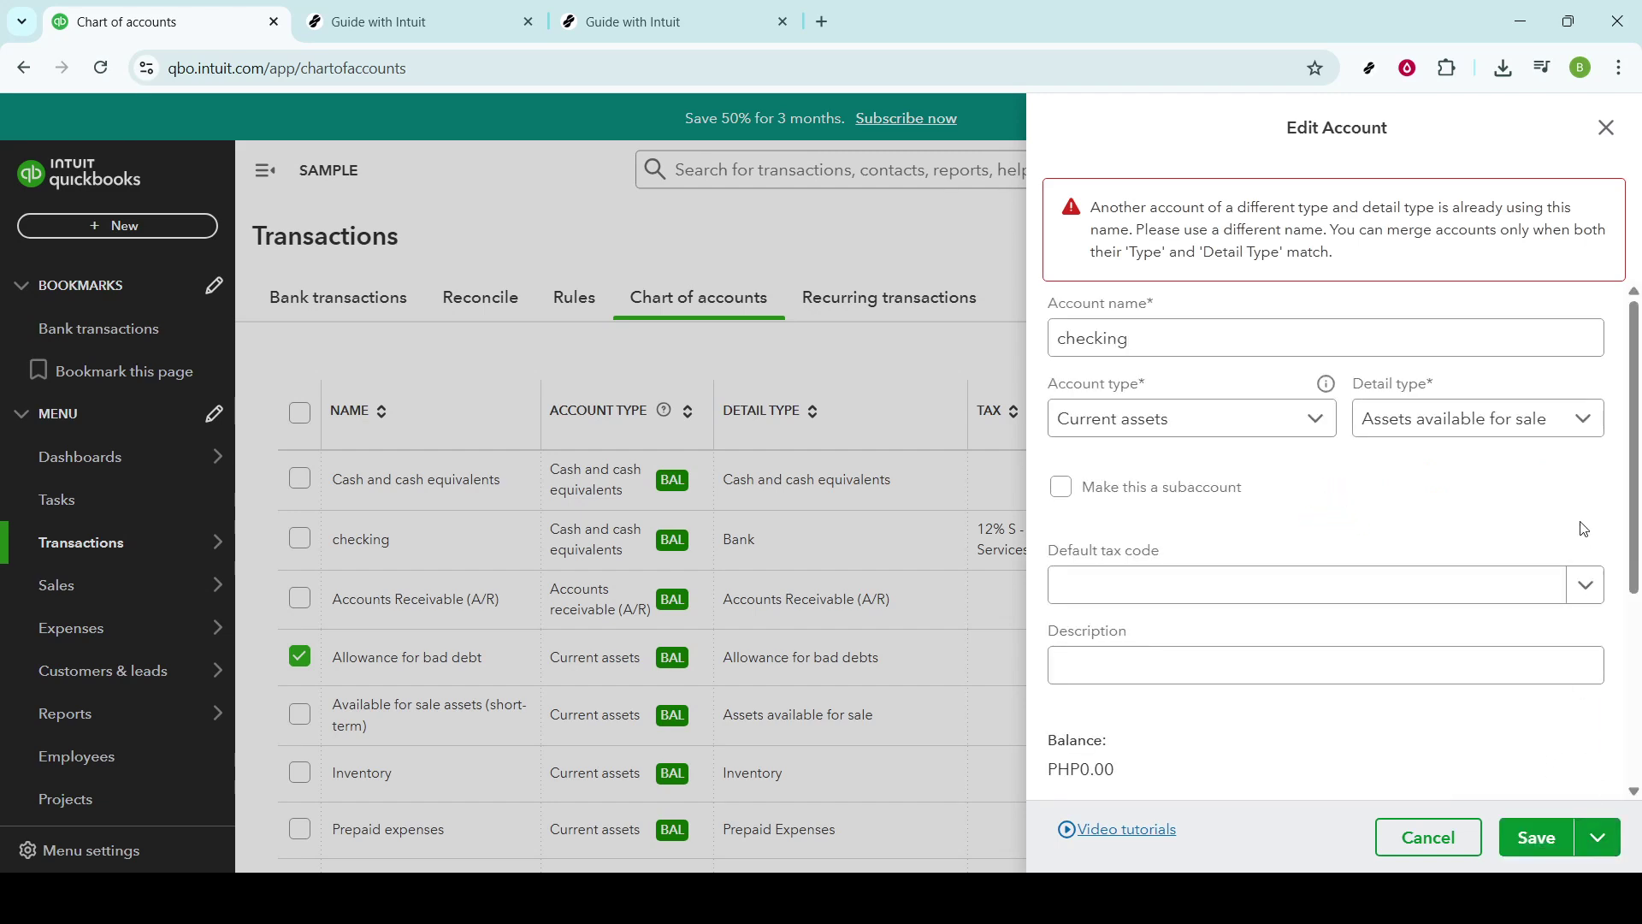
{"action": "left_click", "coordinate": [1596, 437]}
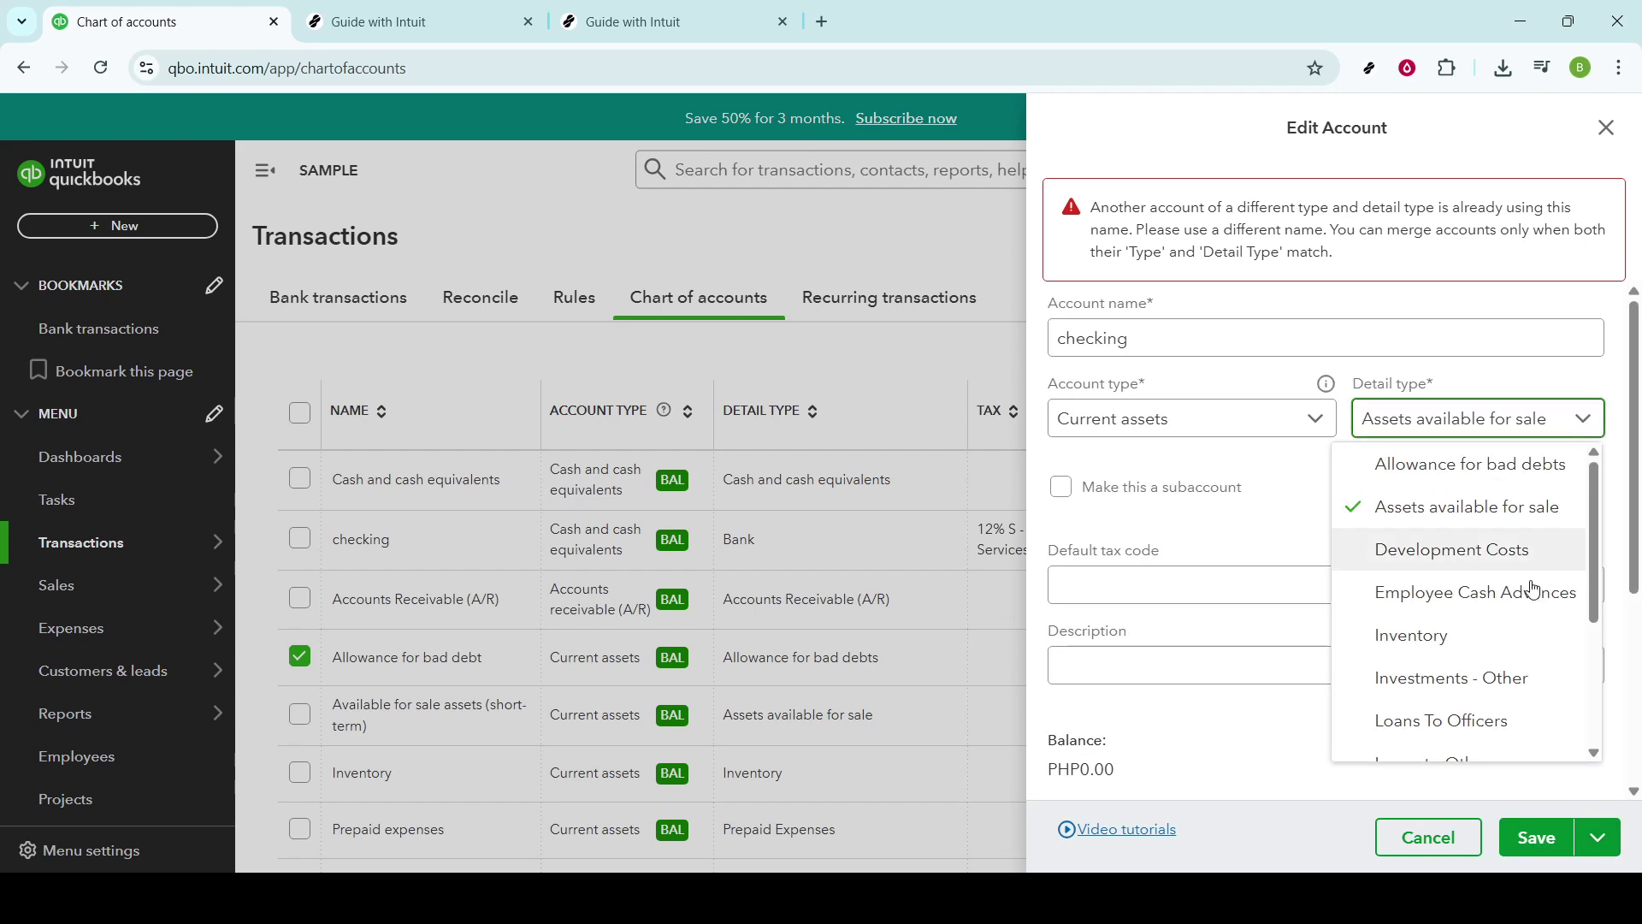
{"action": "scroll", "coordinate": [1507, 692], "scroll_direction": "down", "scroll_amount": 3}
{"action": "scroll", "coordinate": [1511, 706], "scroll_direction": "down", "scroll_amount": 3}
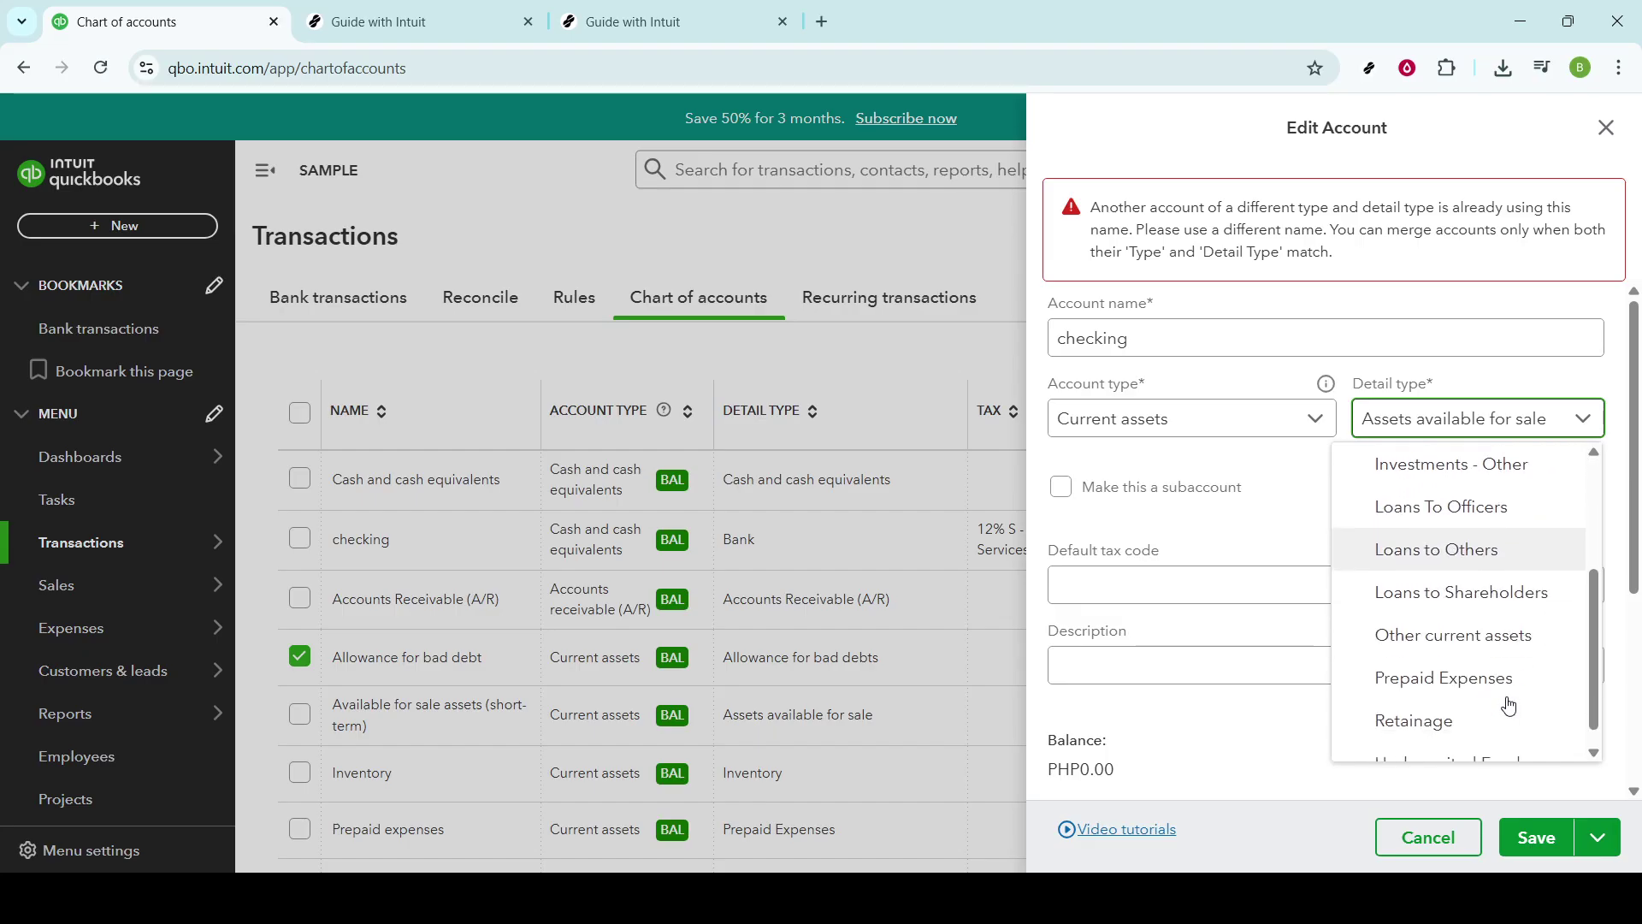
{"action": "scroll", "coordinate": [1511, 706], "scroll_direction": "down", "scroll_amount": 1}
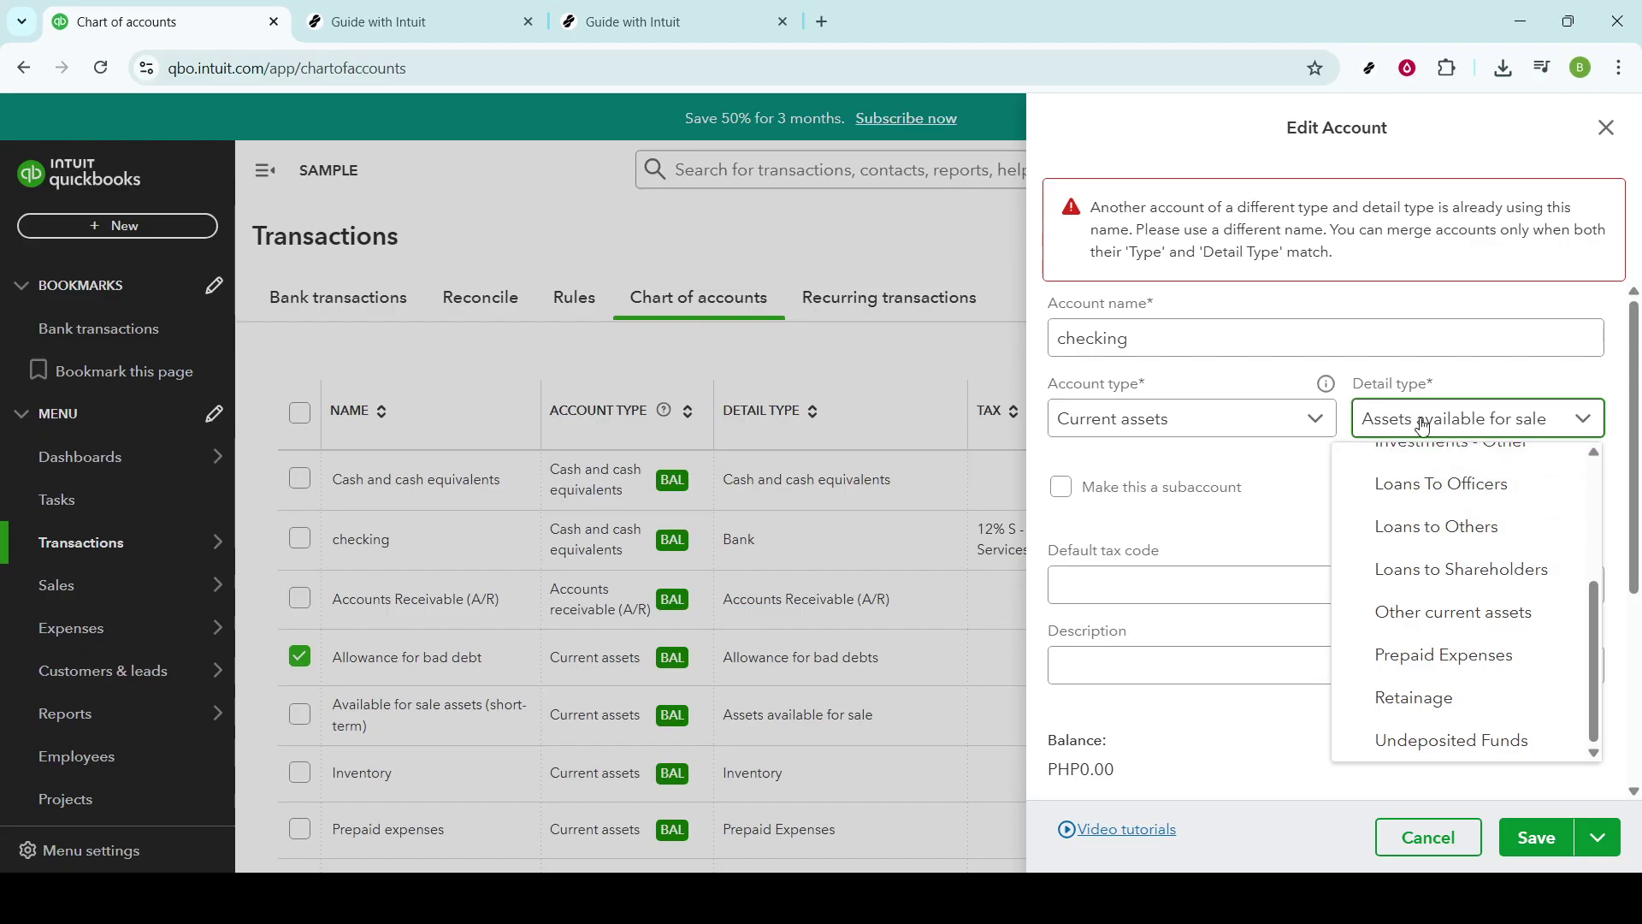
Change the account type to Accounts receivable (A/R), accept the type change, and try to save the account
{"action": "left_click", "coordinate": [1331, 418]}
{"action": "left_click", "coordinate": [1335, 419]}
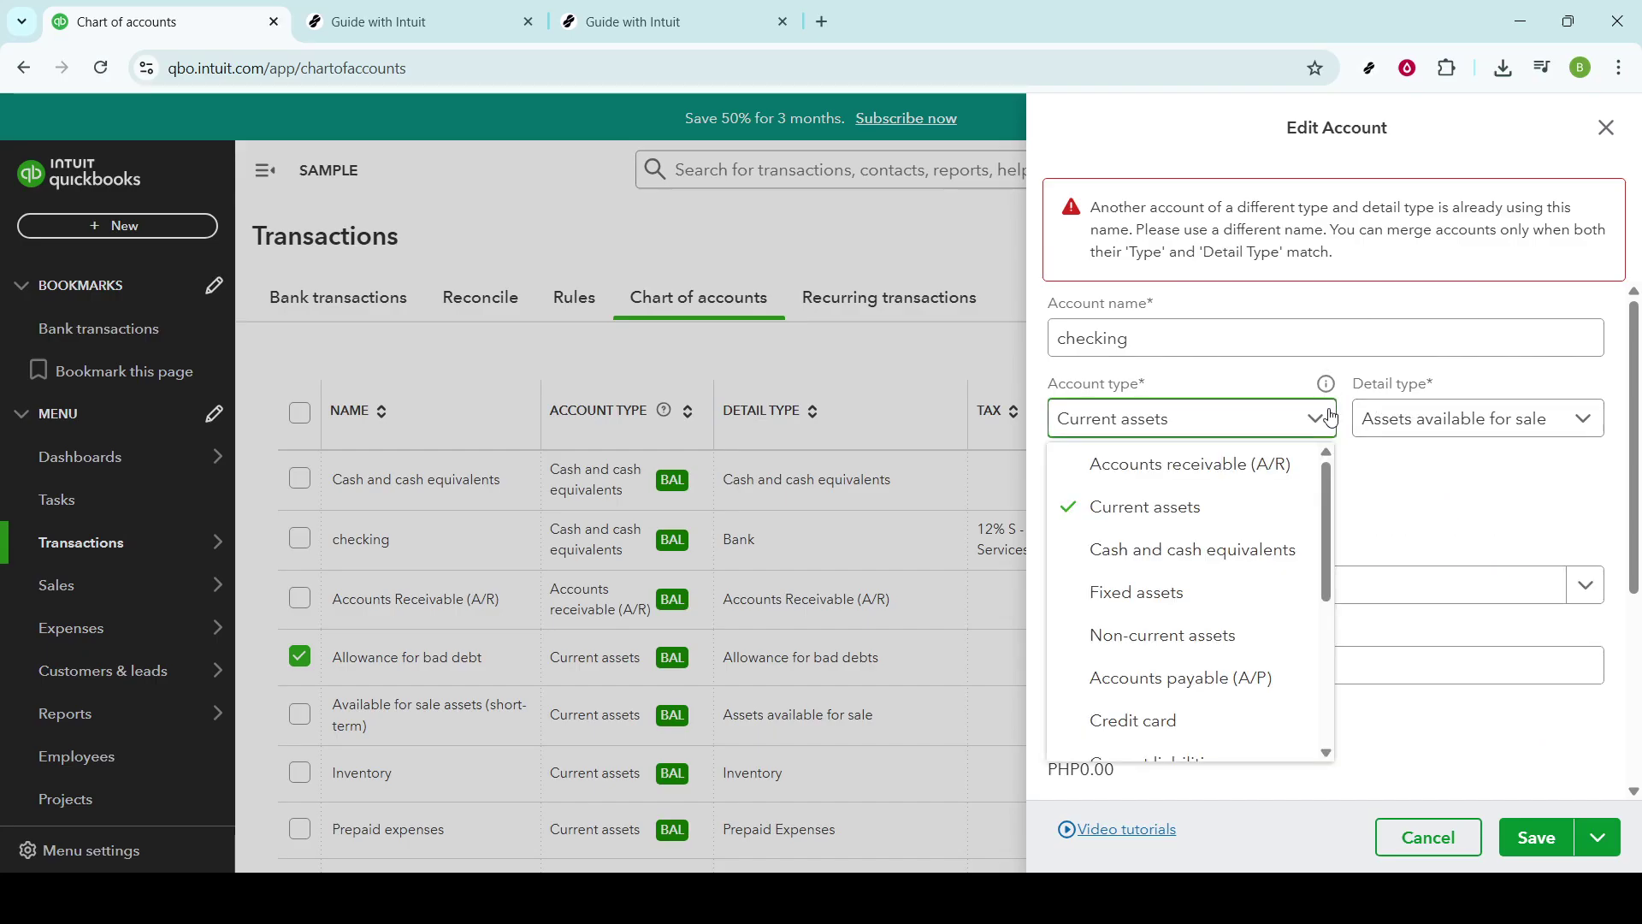
{"action": "left_click", "coordinate": [1299, 472]}
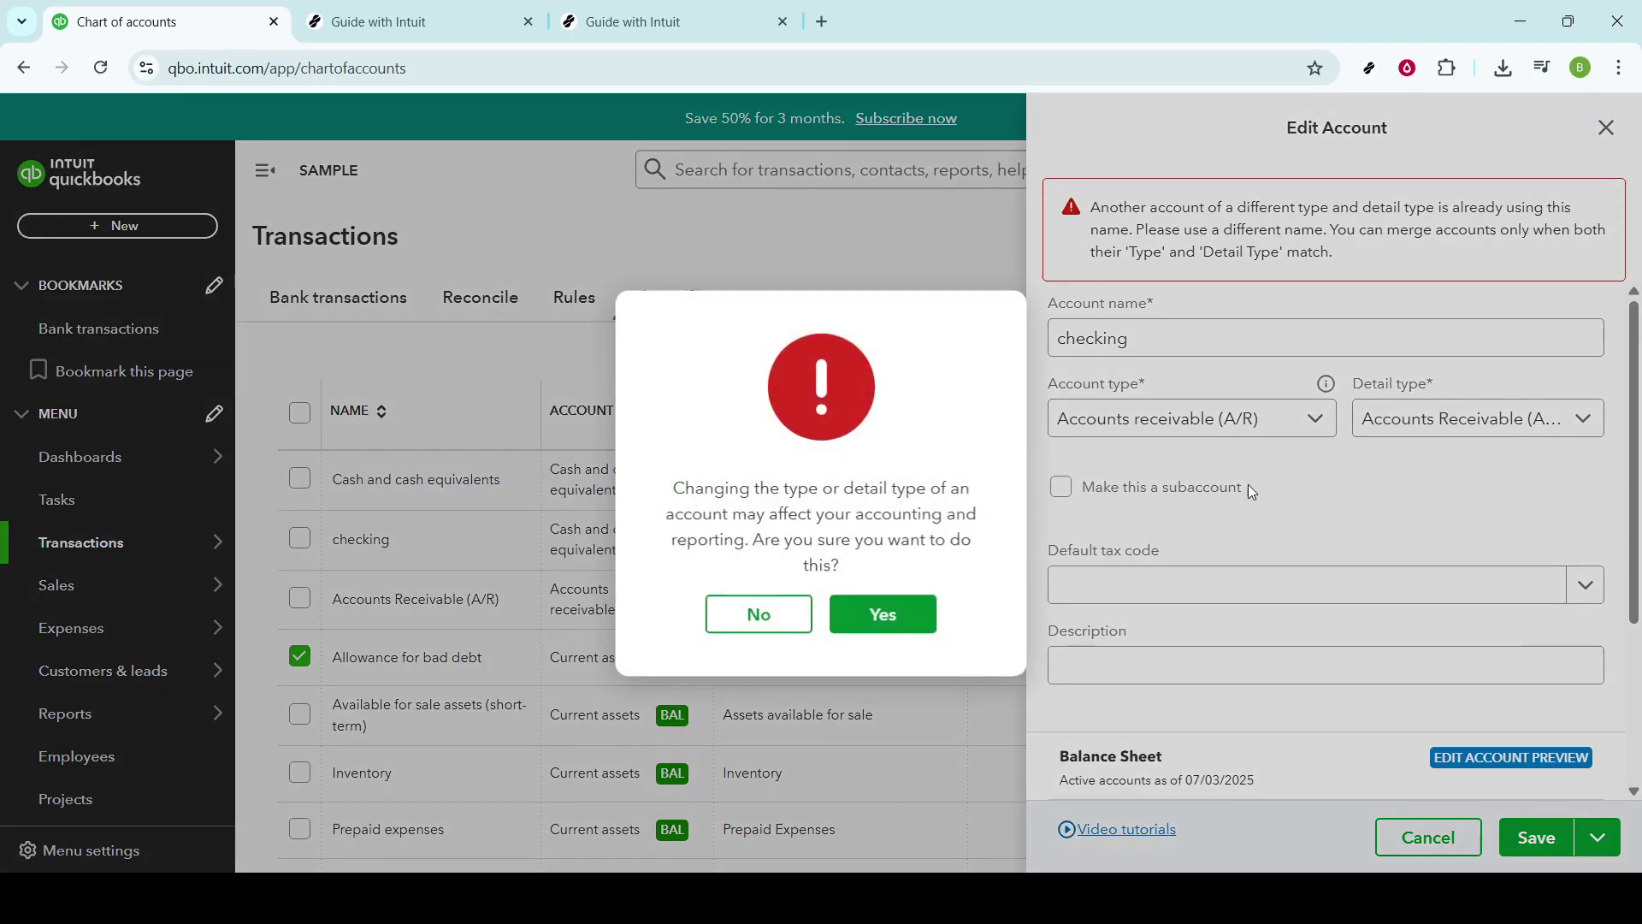
{"action": "left_click", "coordinate": [881, 635]}
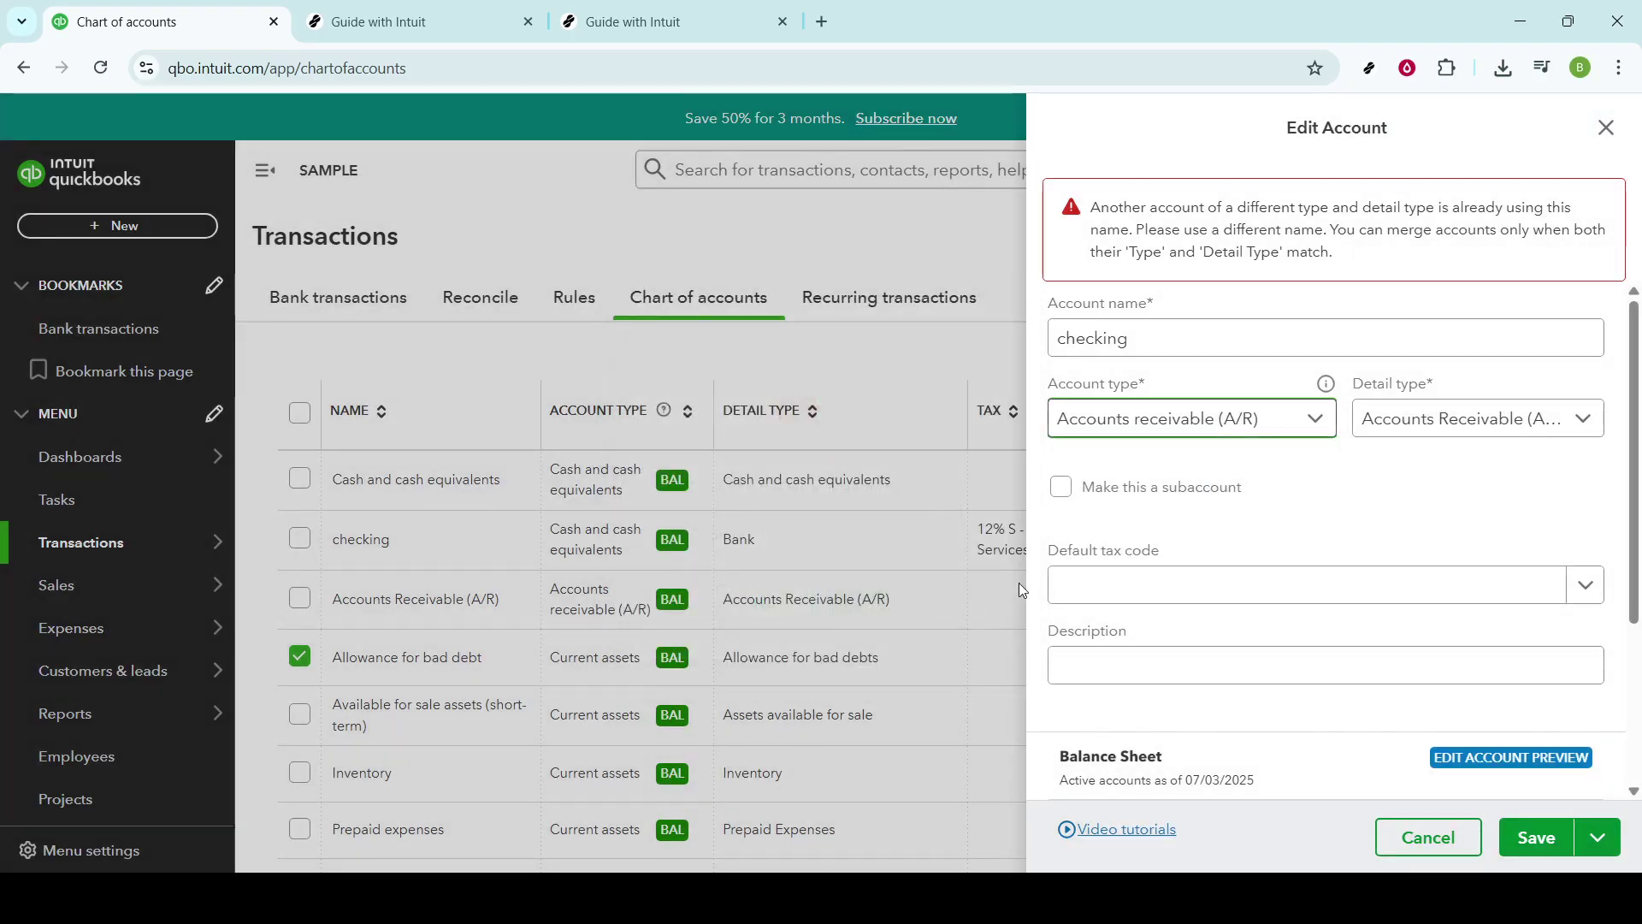
{"action": "left_click", "coordinate": [1554, 844]}
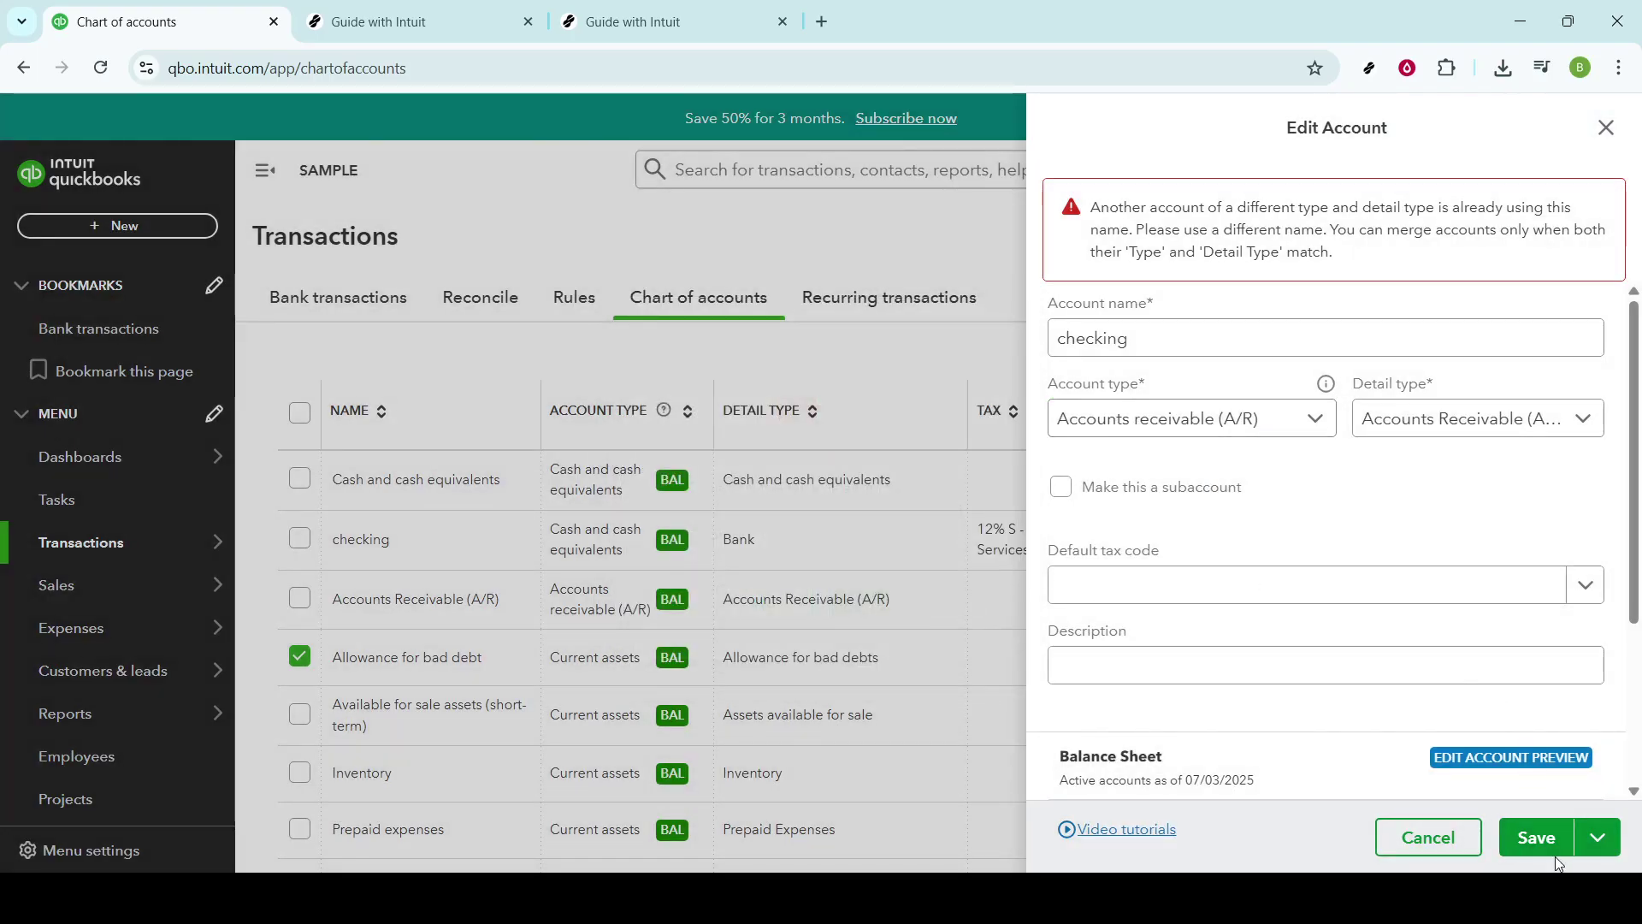
{"action": "left_click", "coordinate": [1553, 851]}
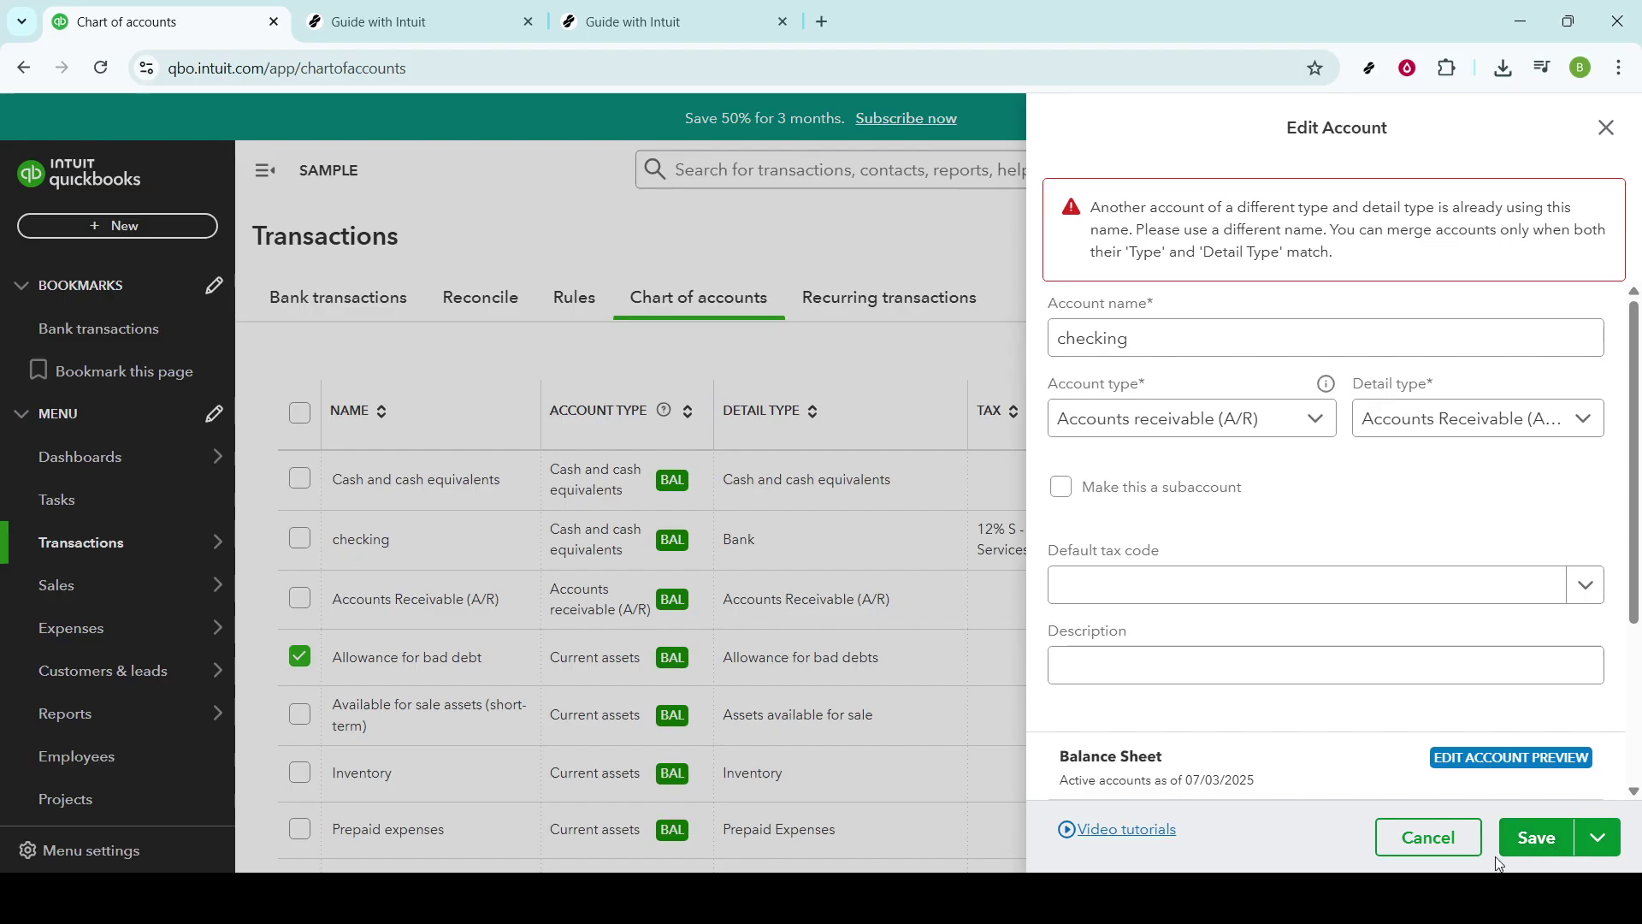
Set the account type back to Current assets and look through its available detail types
{"action": "left_click", "coordinate": [1587, 428]}
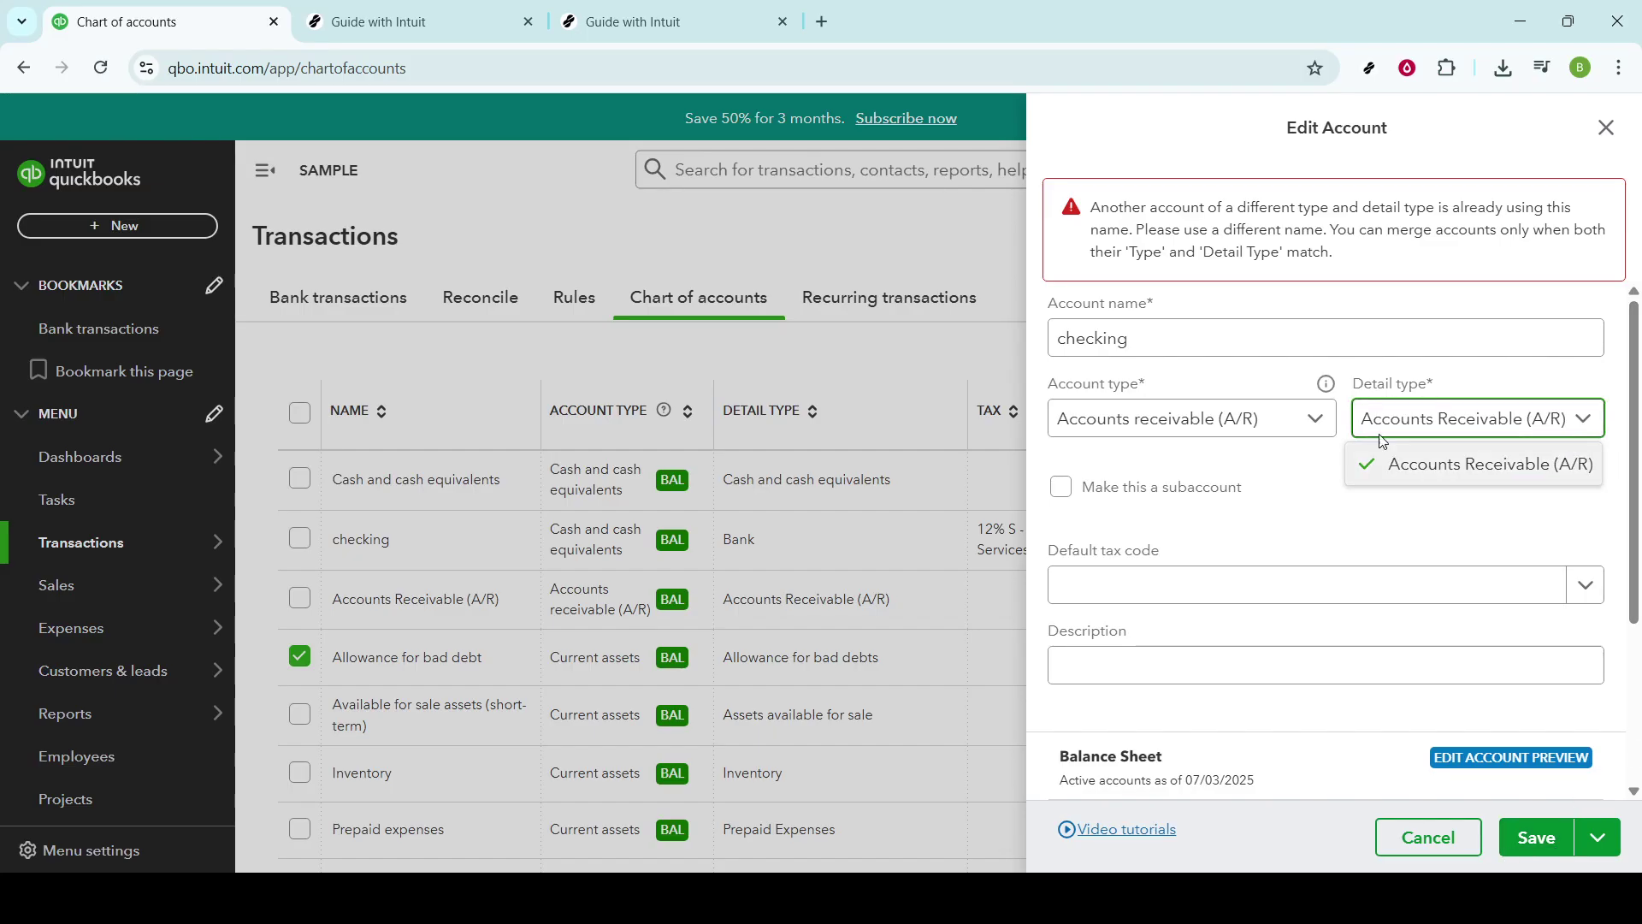
{"action": "left_click", "coordinate": [1313, 430]}
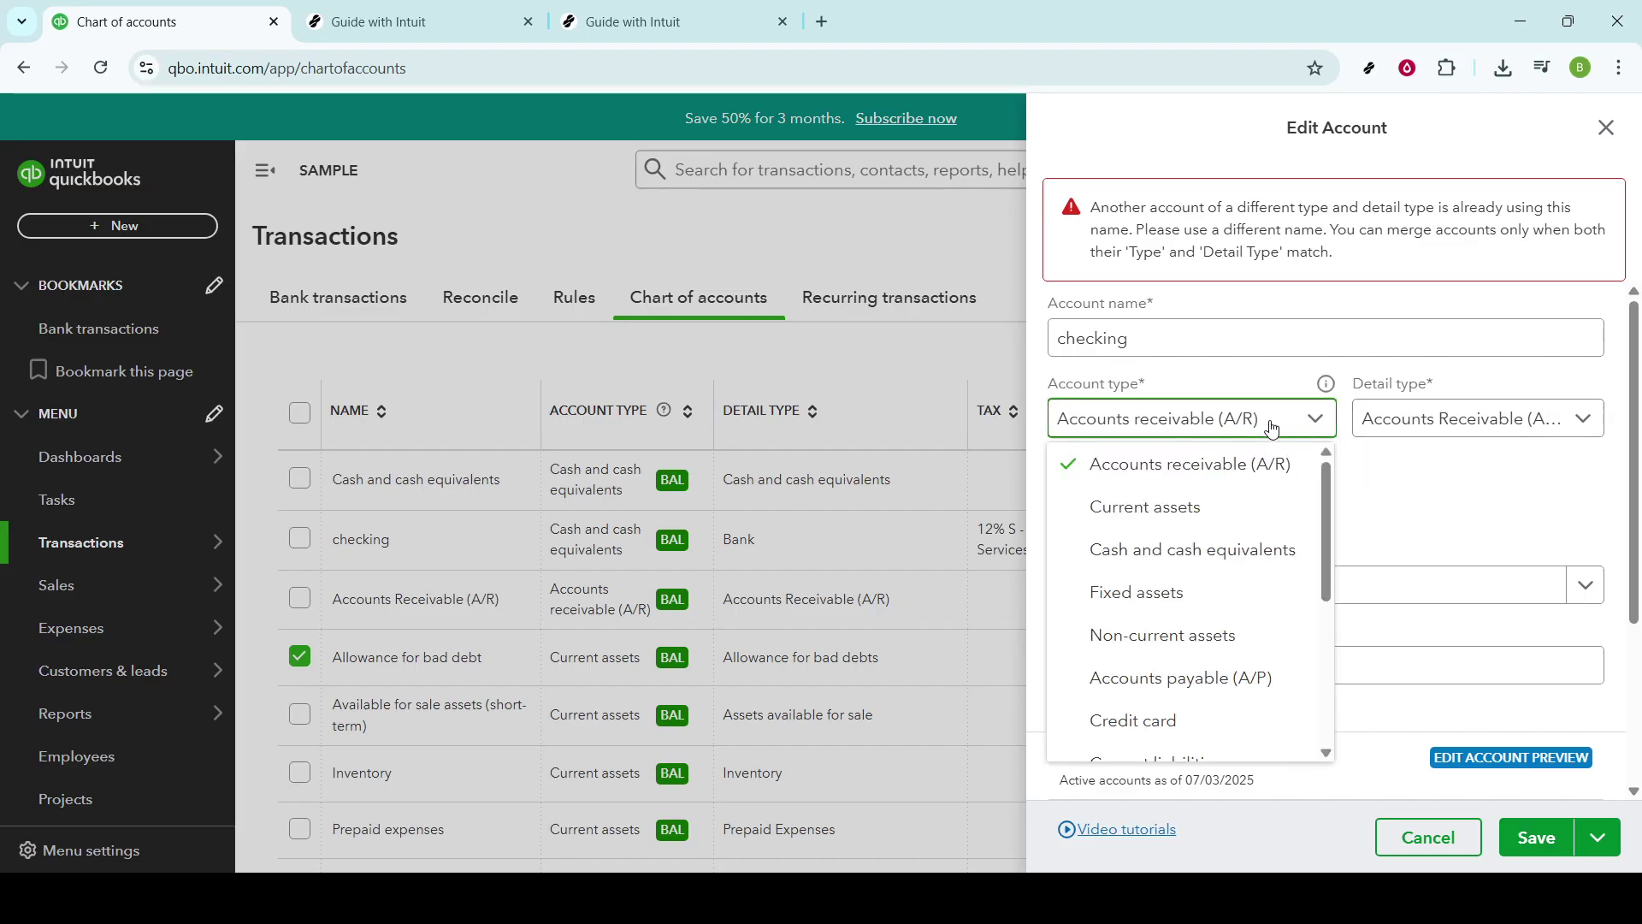
{"action": "left_click", "coordinate": [1221, 510]}
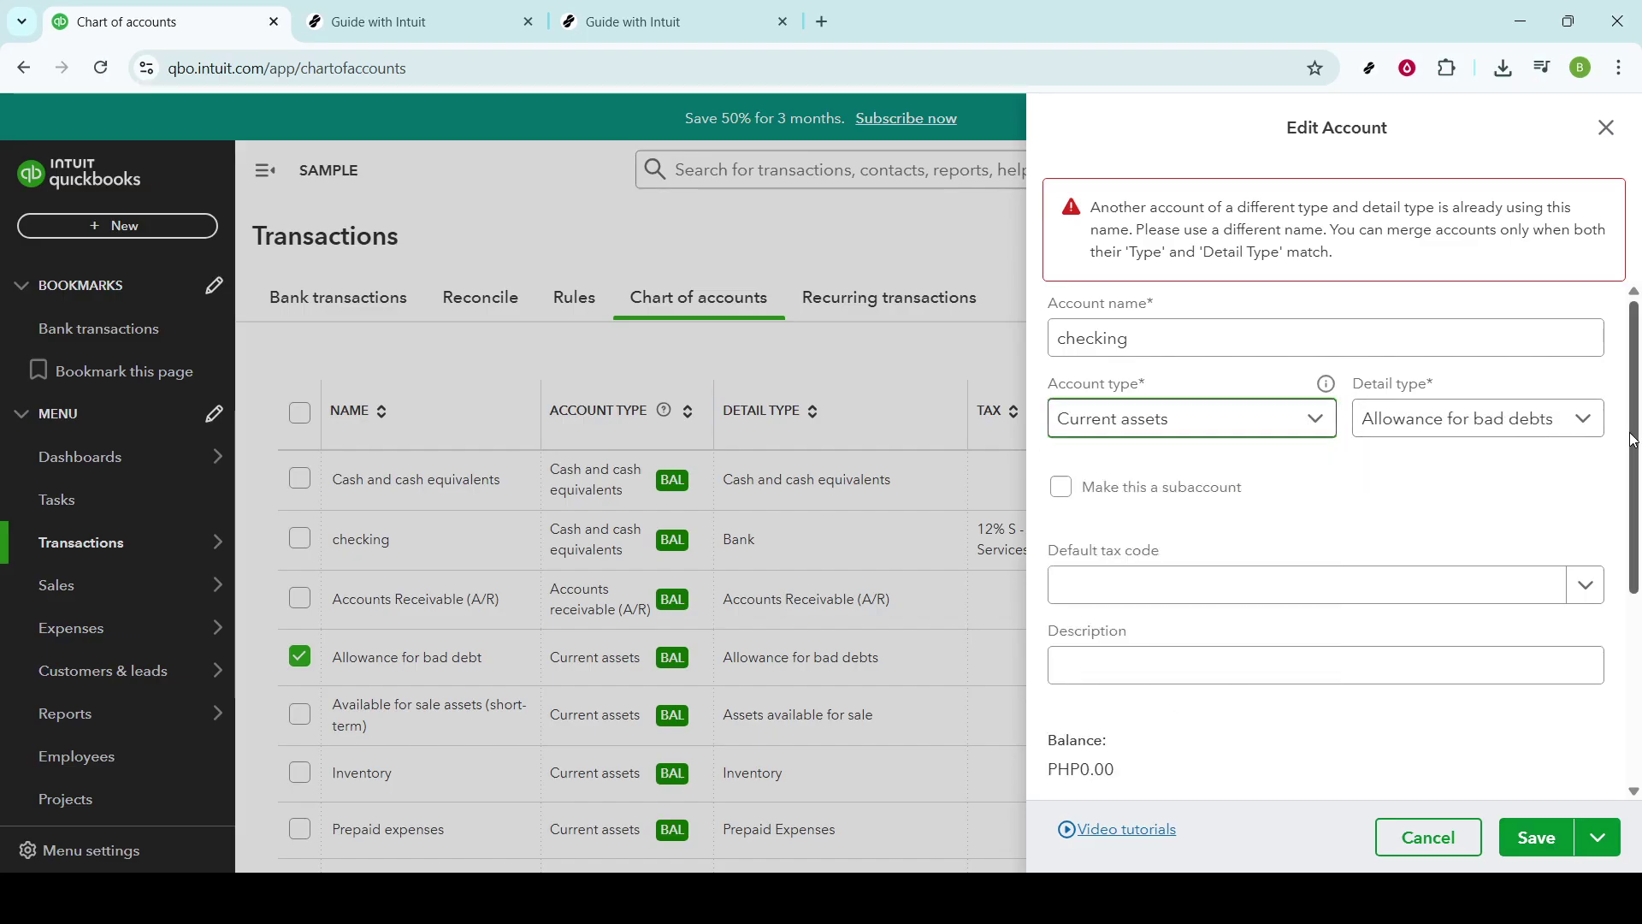
{"action": "left_click", "coordinate": [1595, 424]}
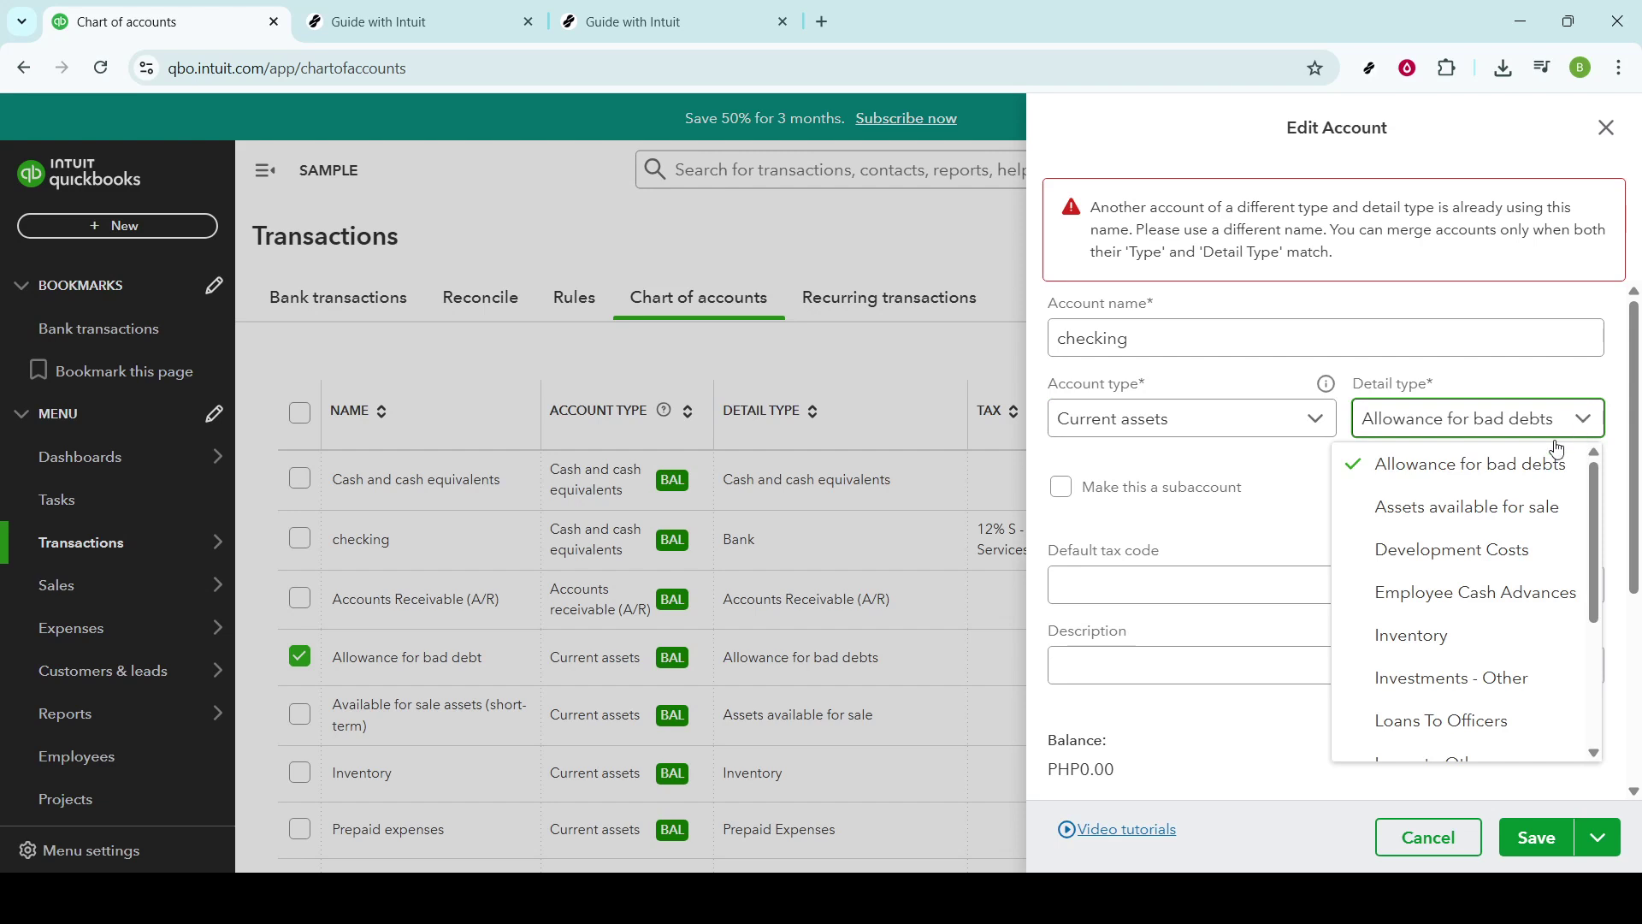
{"action": "scroll", "coordinate": [1459, 545], "scroll_direction": "down", "scroll_amount": 4}
{"action": "scroll", "coordinate": [1459, 548], "scroll_direction": "down", "scroll_amount": 1}
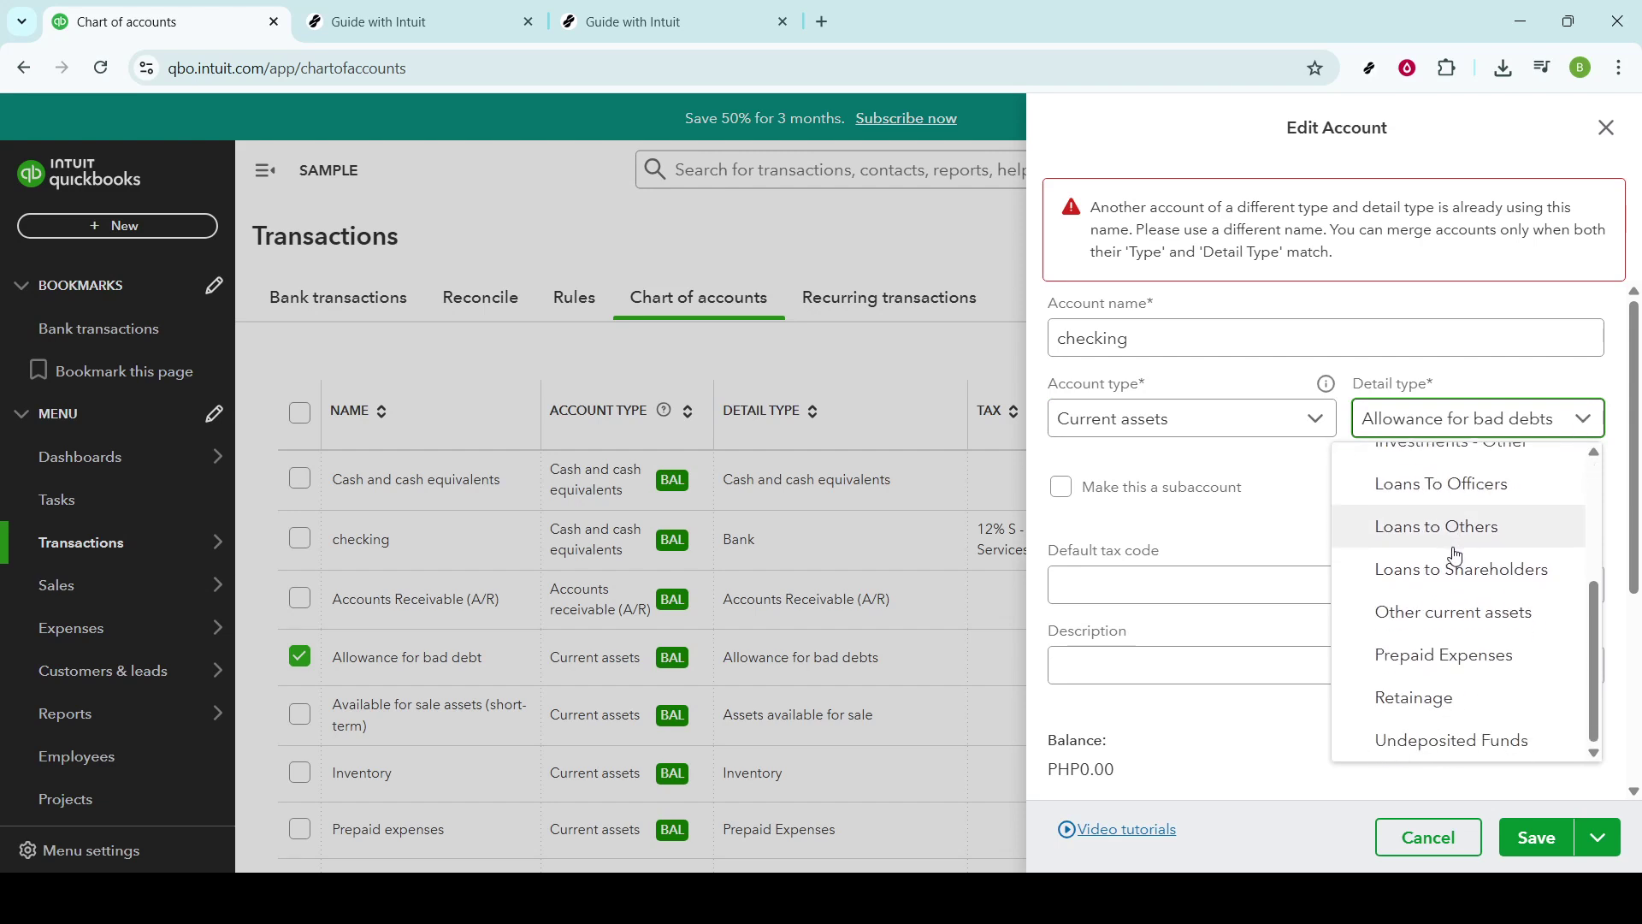
{"action": "scroll", "coordinate": [1469, 613], "scroll_direction": "up", "scroll_amount": 5}
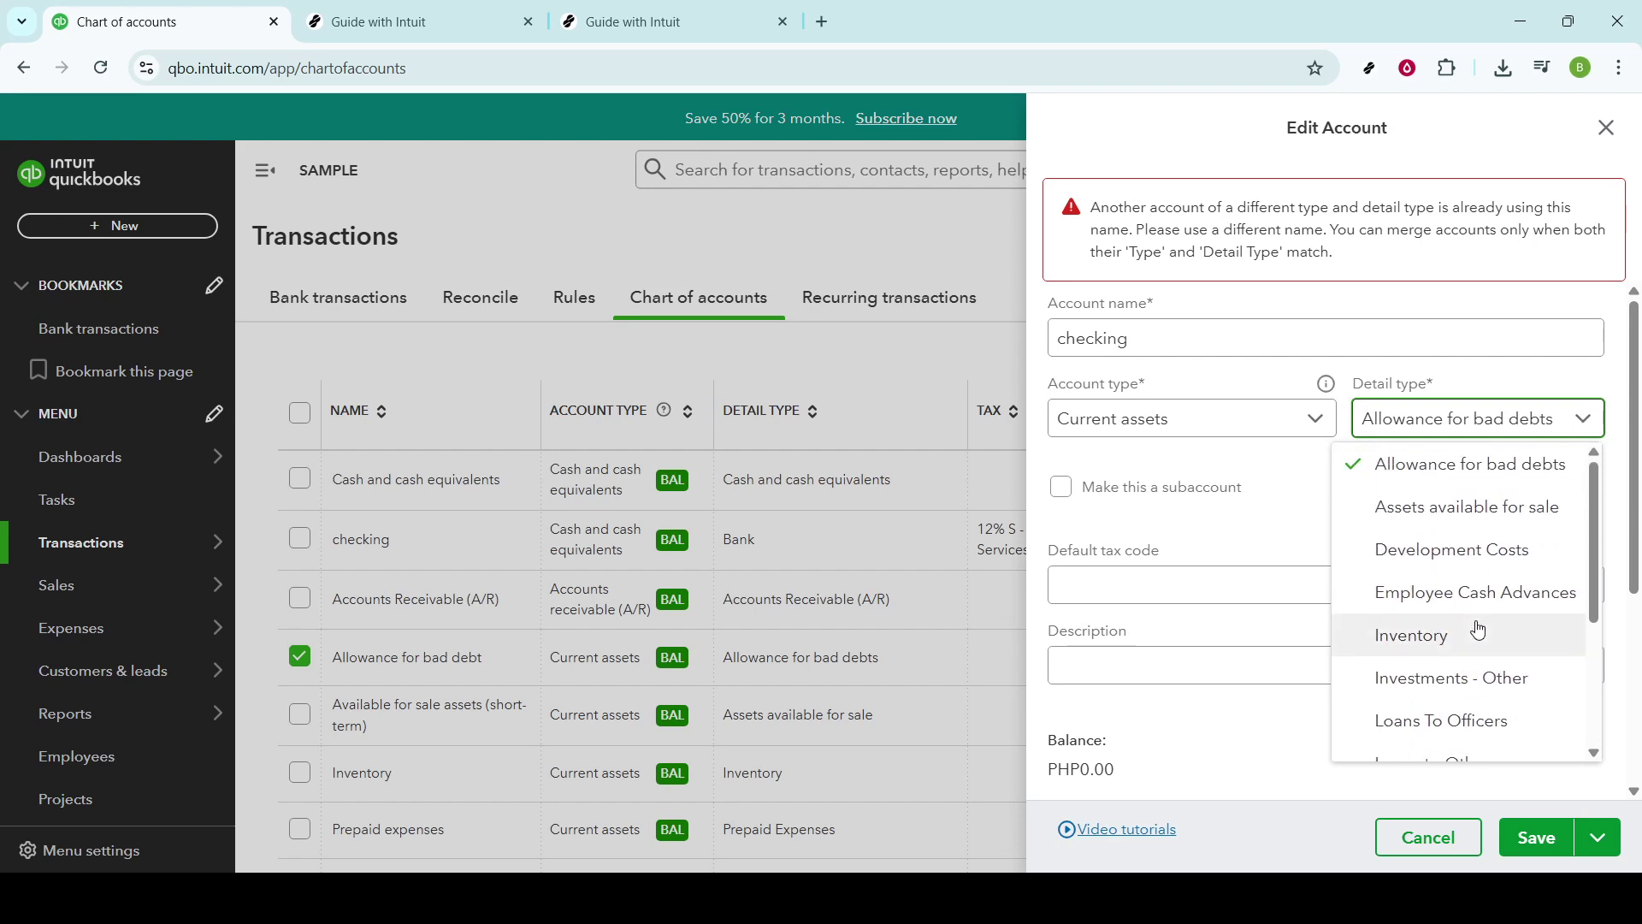